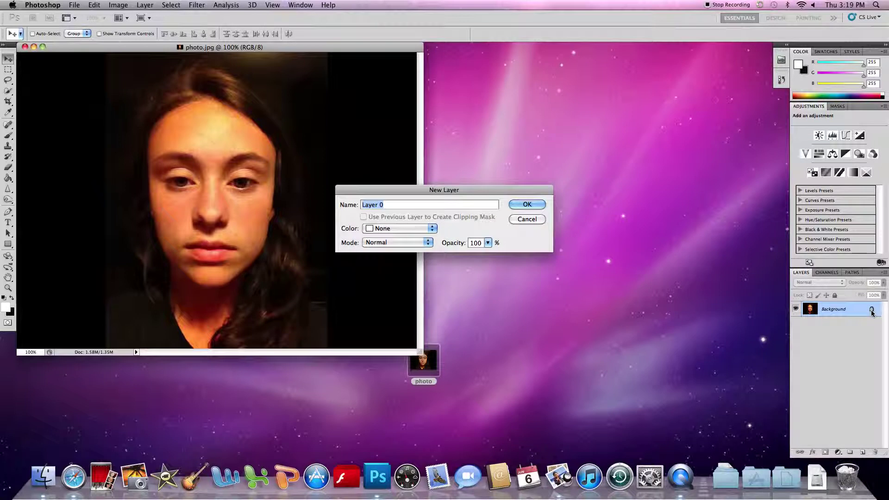
Convert the locked photo into a layer named "background" and add a new empty layer beneath it.
text(d)
key(Return)
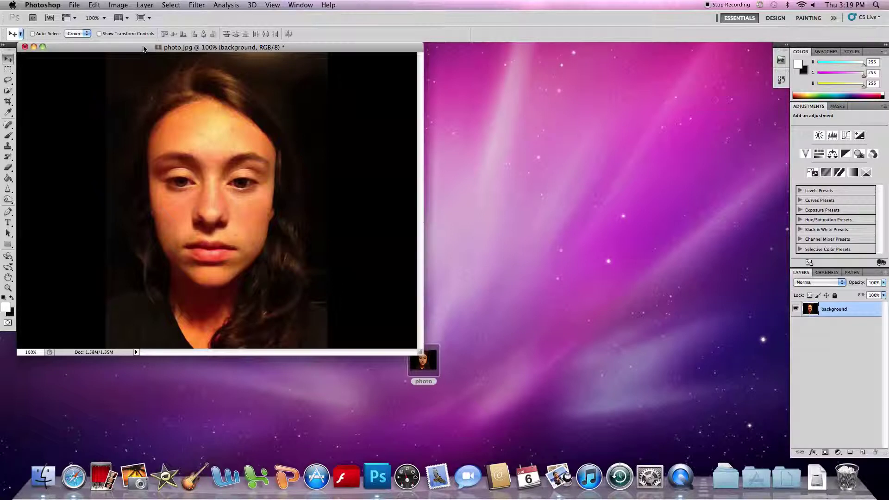
click(145, 6)
mouse_move(144, 16)
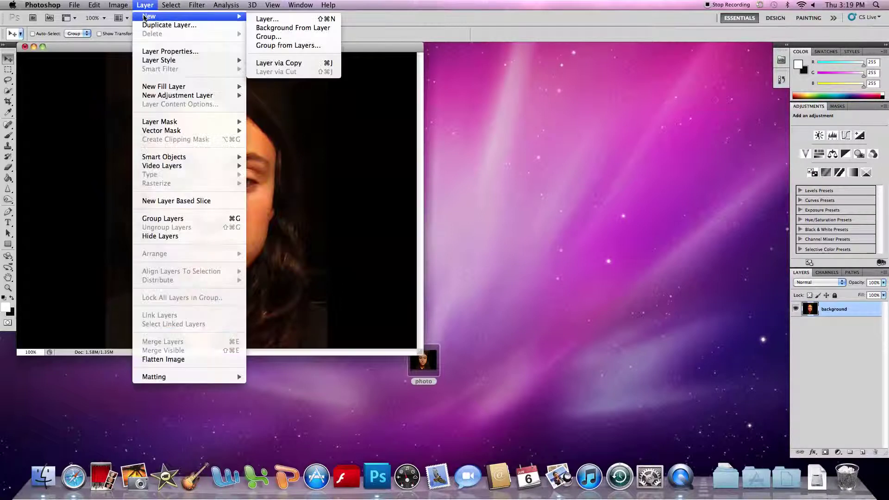
click(262, 17)
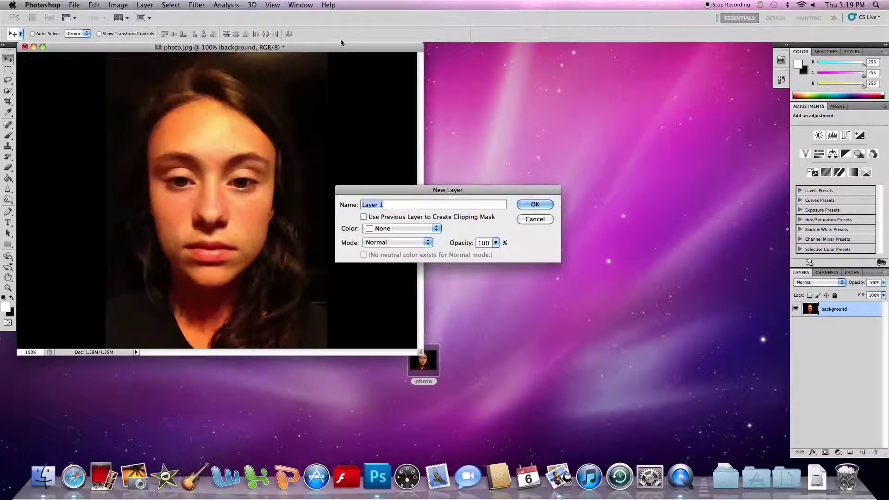
click(550, 204)
drag(840, 307, 841, 329)
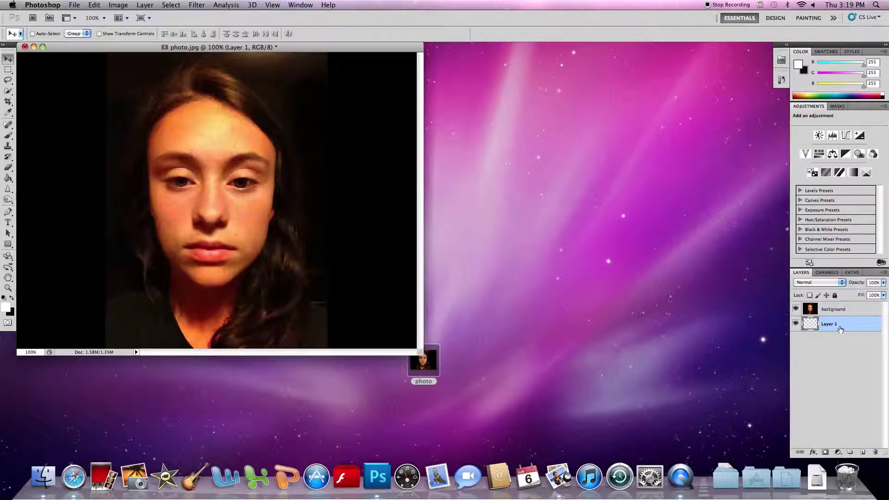
Apply a Pattern Overlay to Layer 1 using the white grid pattern with thin black lines.
double_click(840, 328)
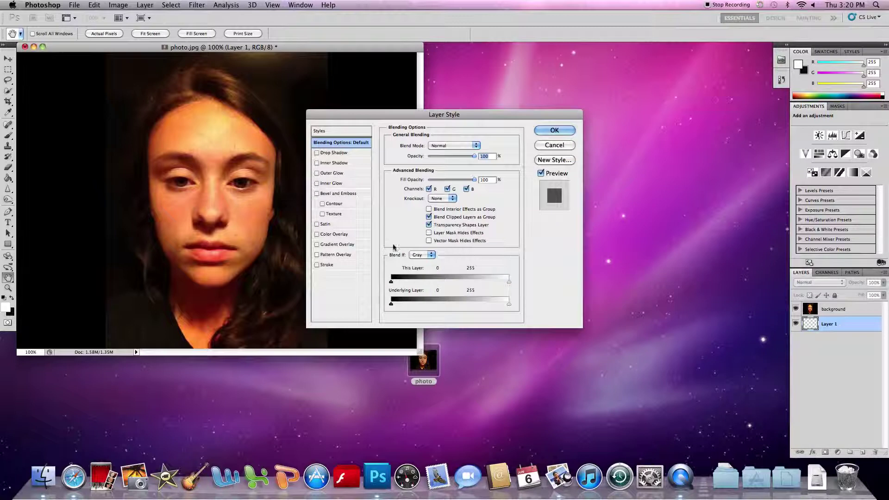
click(337, 255)
click(445, 176)
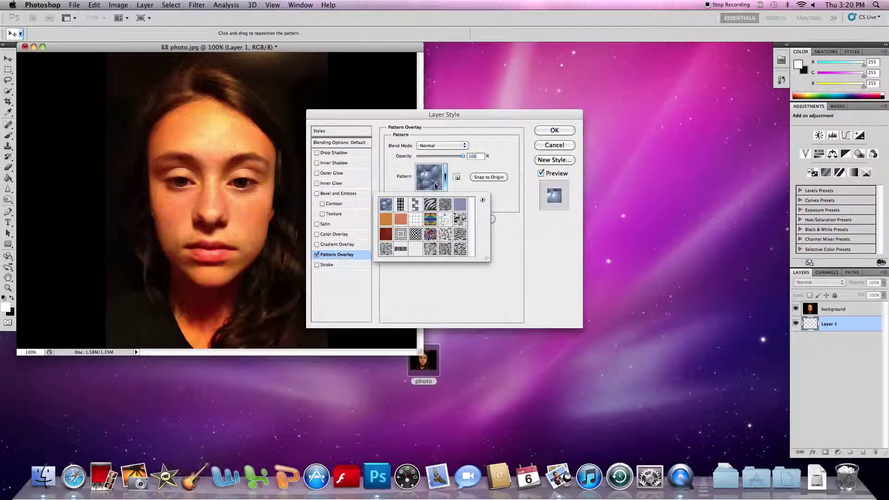
click(417, 220)
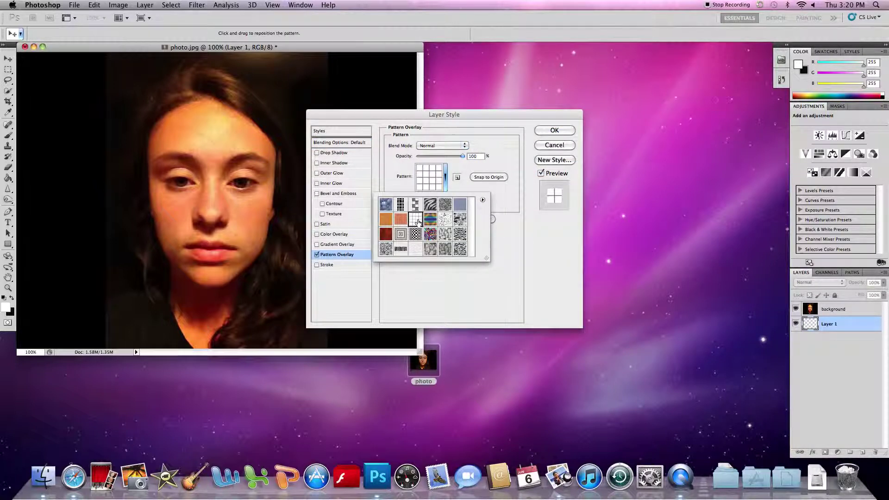
click(482, 200)
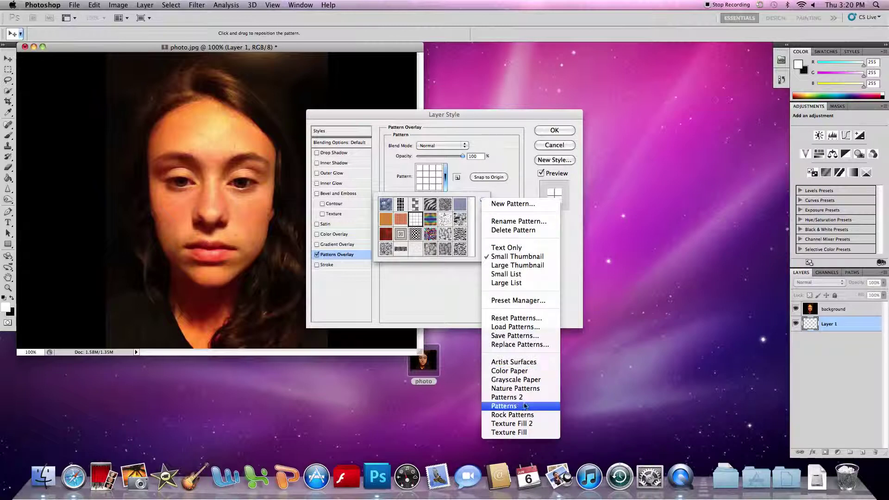
click(415, 224)
click(550, 134)
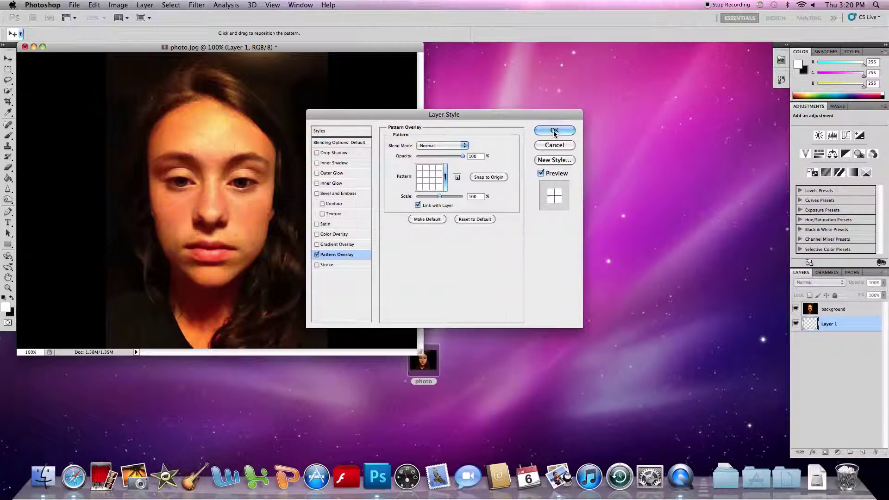
click(554, 130)
Set the background photo layer's blend mode to Multiply.
click(851, 310)
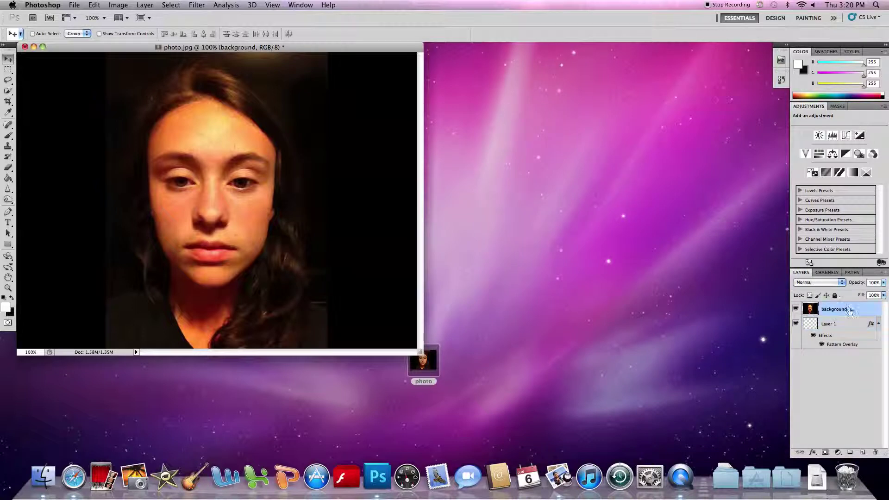
click(833, 284)
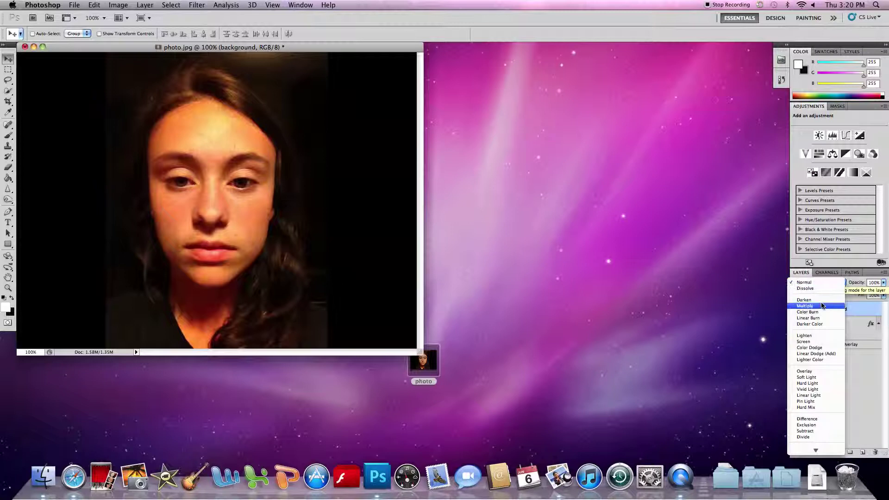
click(823, 307)
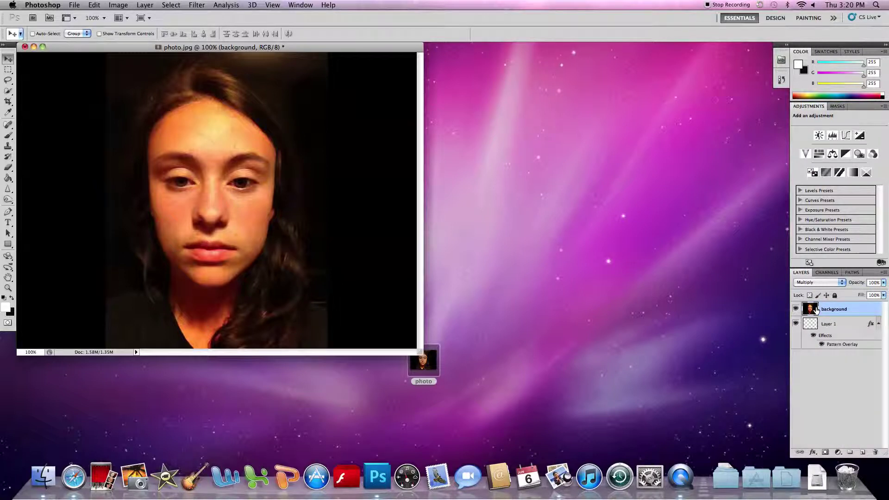
Fill Layer 1 with white using the Paint Bucket tool so its grid pattern shows through the photo.
click(829, 325)
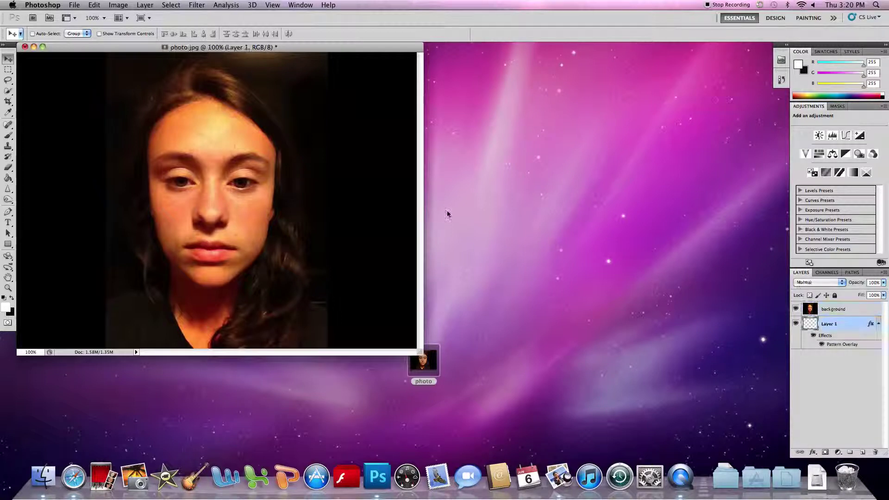
click(7, 180)
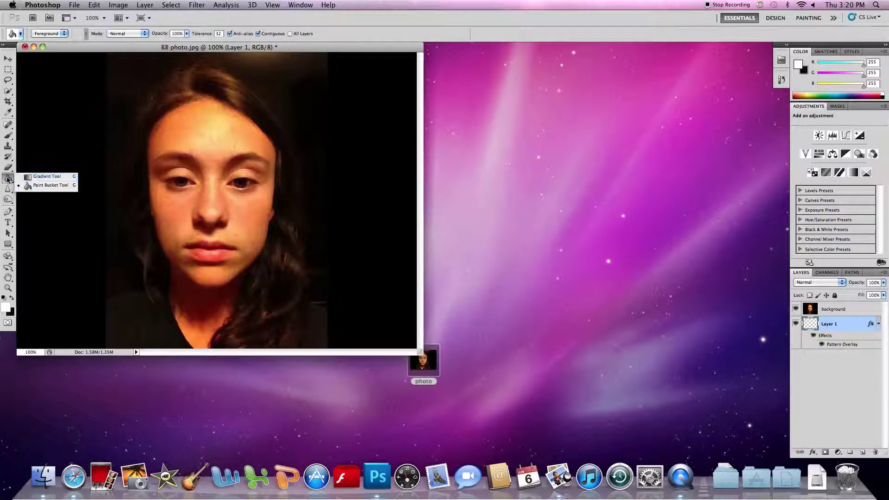
click(190, 169)
click(8, 59)
On the background layer, select many scattered small rectangles across the left half of the face, hair and neck with the additive Rectangular Marquee.
click(834, 311)
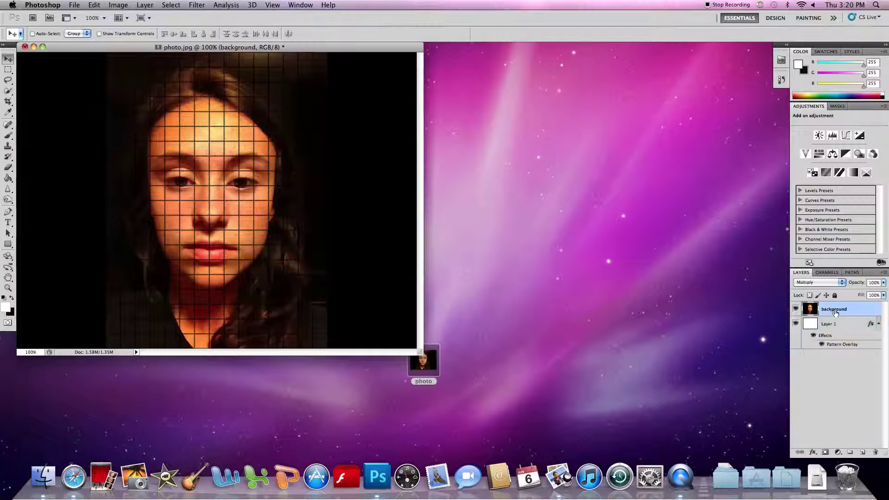
click(9, 70)
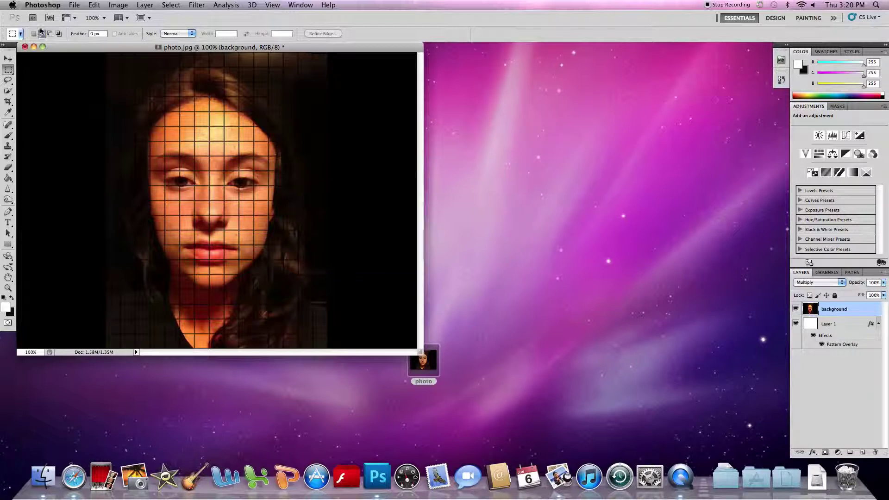
click(42, 34)
drag(207, 72, 161, 116)
drag(198, 110, 181, 125)
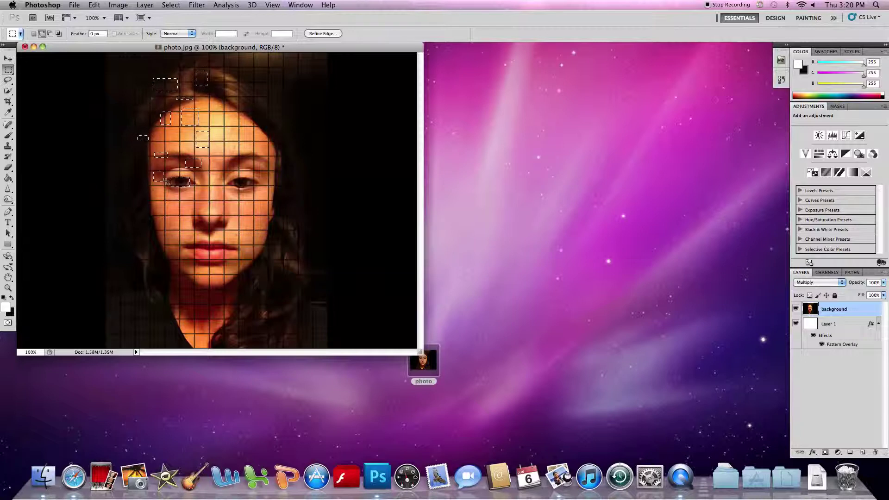
drag(190, 199, 206, 206)
drag(187, 236, 209, 297)
drag(154, 252, 187, 294)
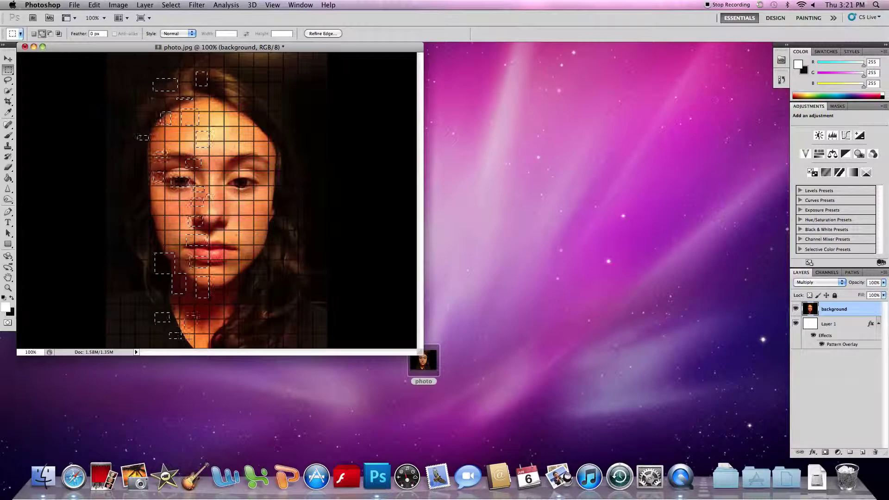
drag(201, 344, 210, 348)
mouse_move(198, 309)
mouse_down()
mouse_move(204, 318)
mouse_move(187, 303)
mouse_up()
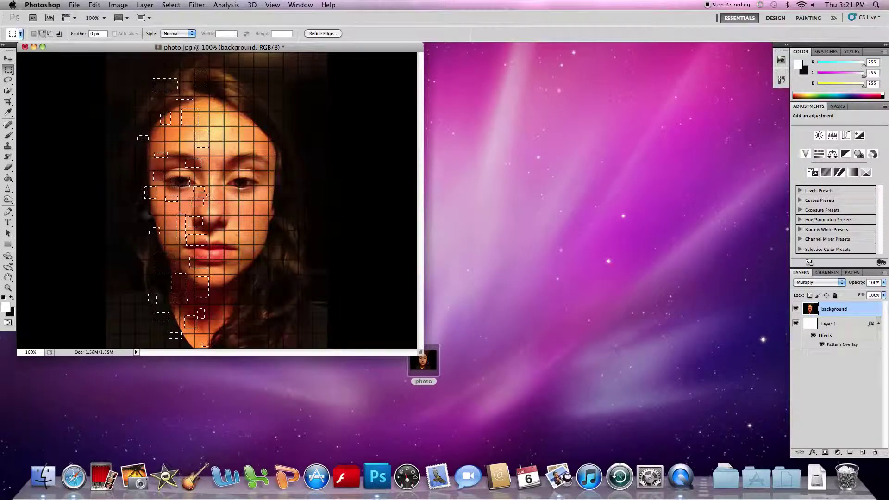
drag(173, 218, 182, 211)
drag(178, 148, 190, 157)
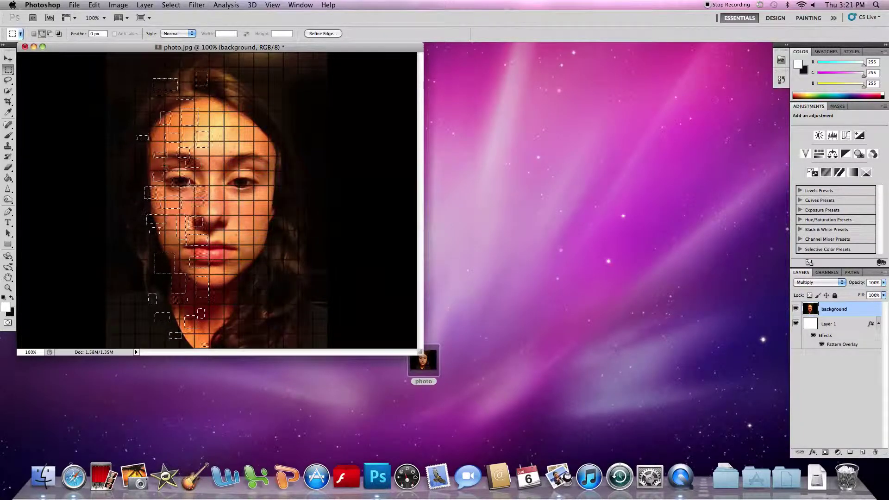
drag(140, 109, 154, 117)
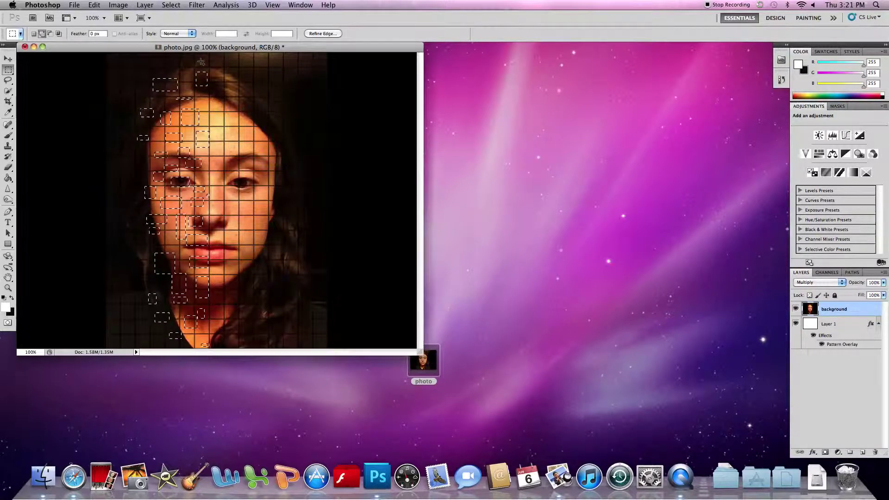
Copy the selected rectangles to a new layer and set its blend mode to Normal.
key(super+j)
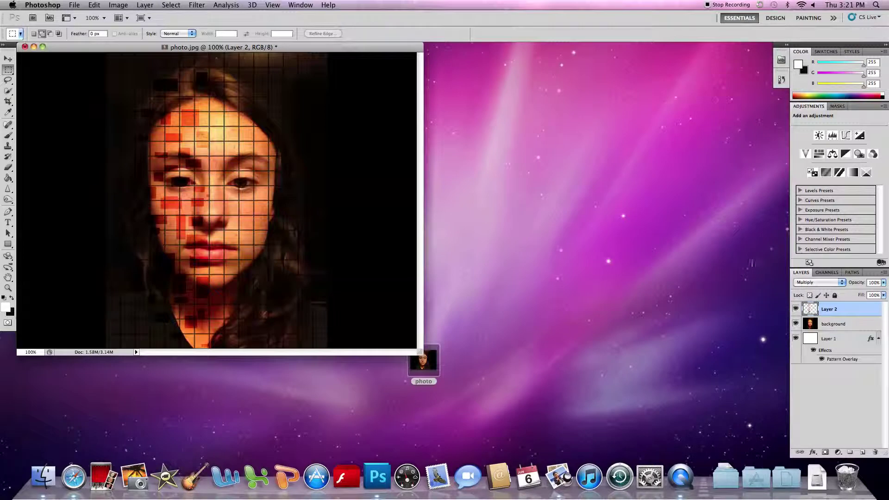
click(819, 282)
click(815, 263)
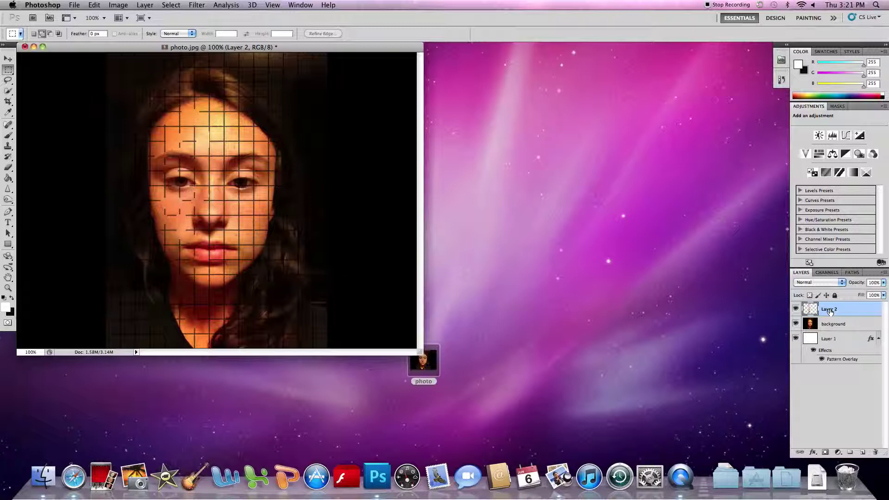
Rename the layer with the copied rectangles as "blocks".
double_click(830, 310)
text(blocks)
key(Return)
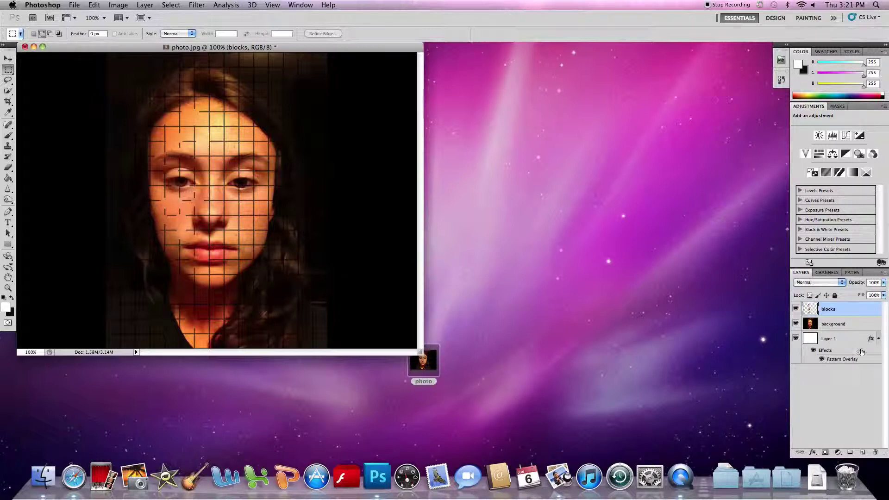
Apply a Bevel and Emboss effect to the blocks layer with the Inner Bevel style.
double_click(838, 310)
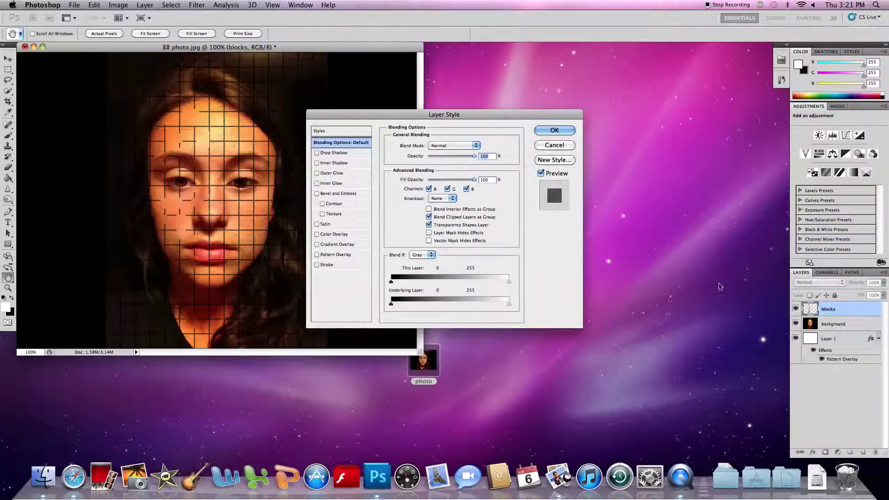
click(338, 194)
key(Tab)
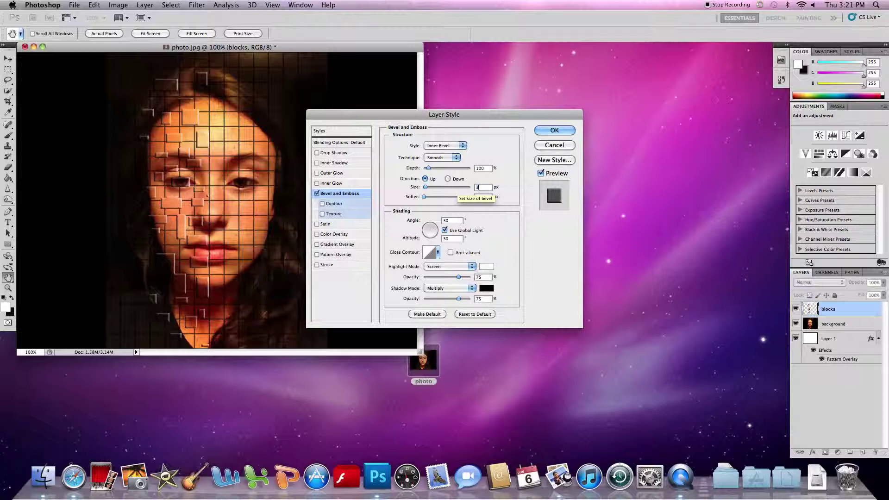
key(Return)
key(m)
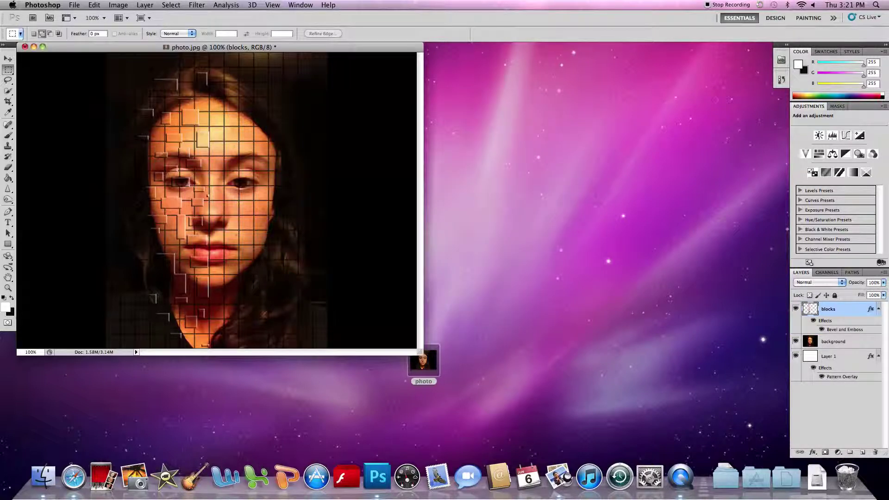
Duplicate the blocks layer and move the copy horizontally off the face into the dark area on its left.
key(super+j)
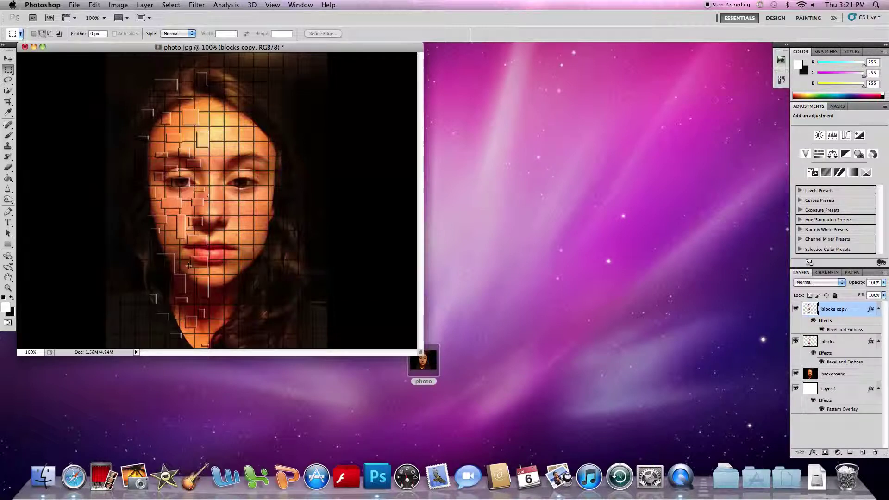
click(7, 60)
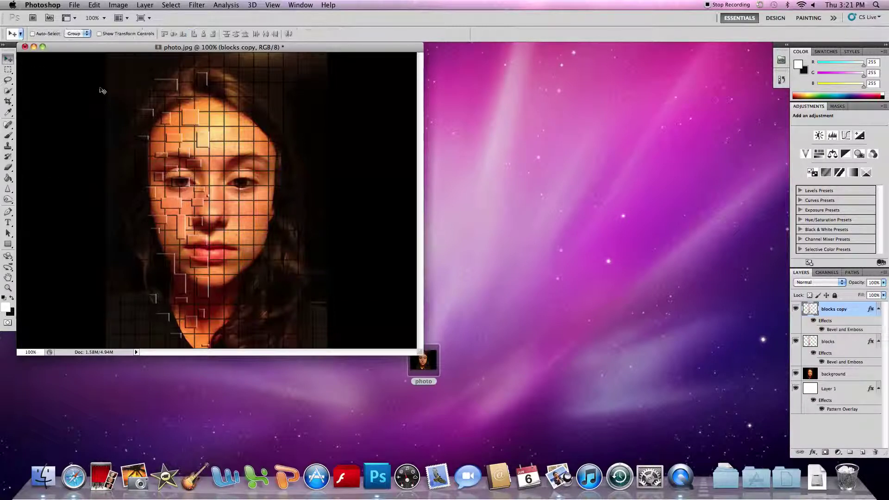
drag(158, 189, 81, 189)
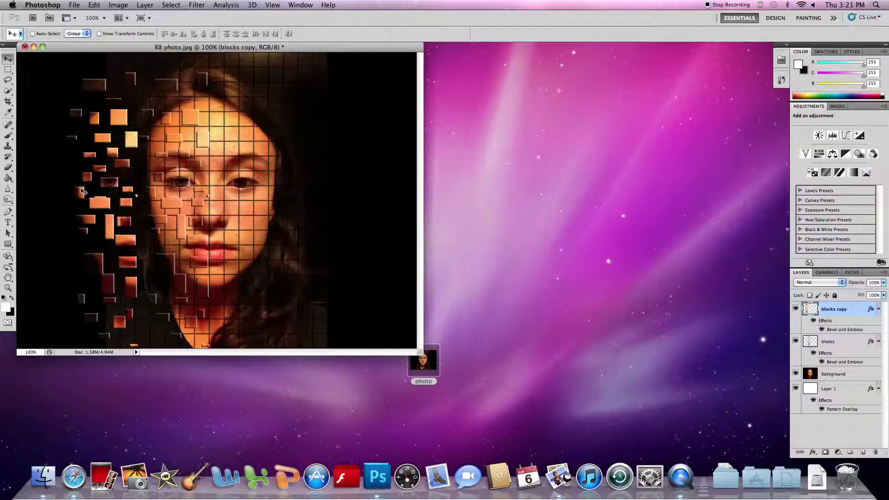
Apply a Perspective transform to the blocks copy layer, shortening the edge nearest the face.
click(96, 4)
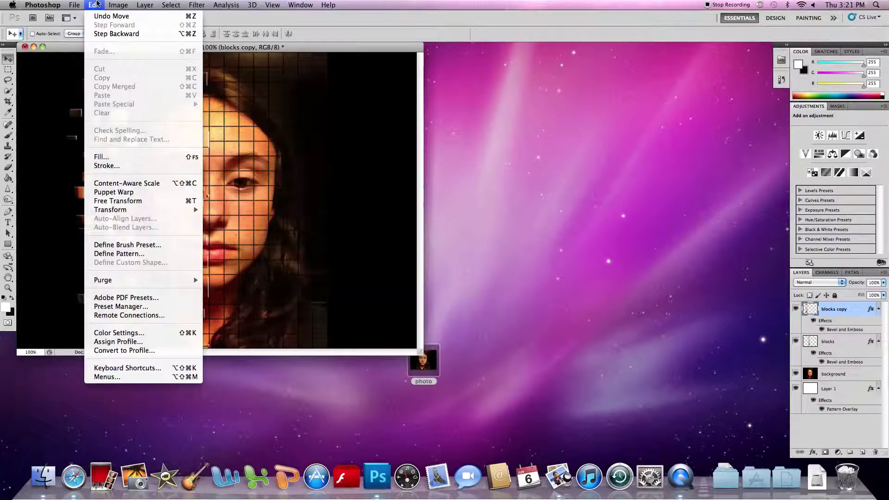
mouse_move(116, 210)
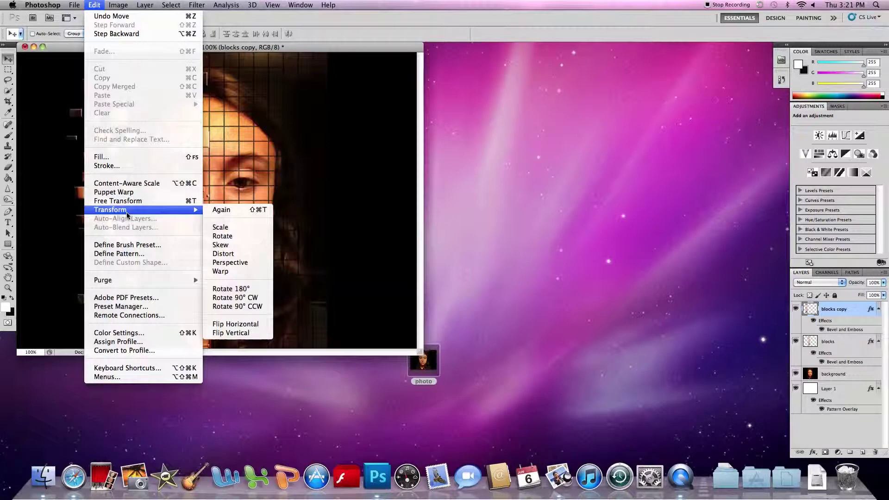
click(253, 268)
drag(138, 347, 145, 322)
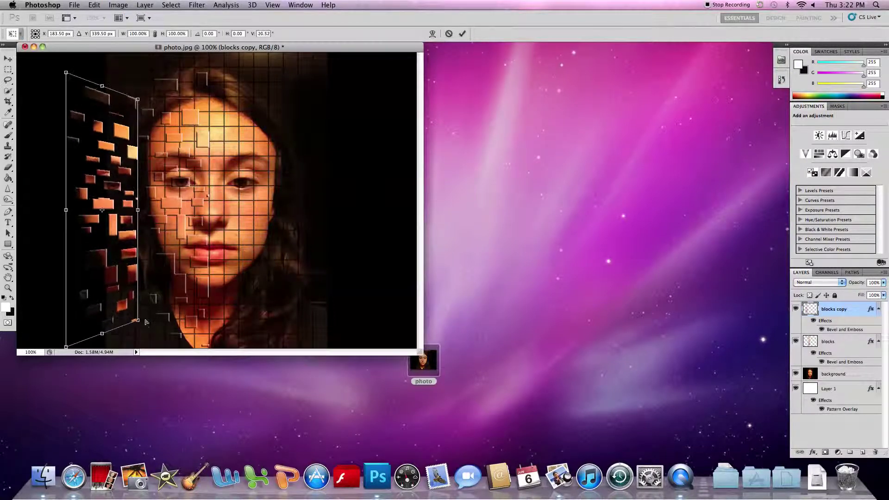
key(Return)
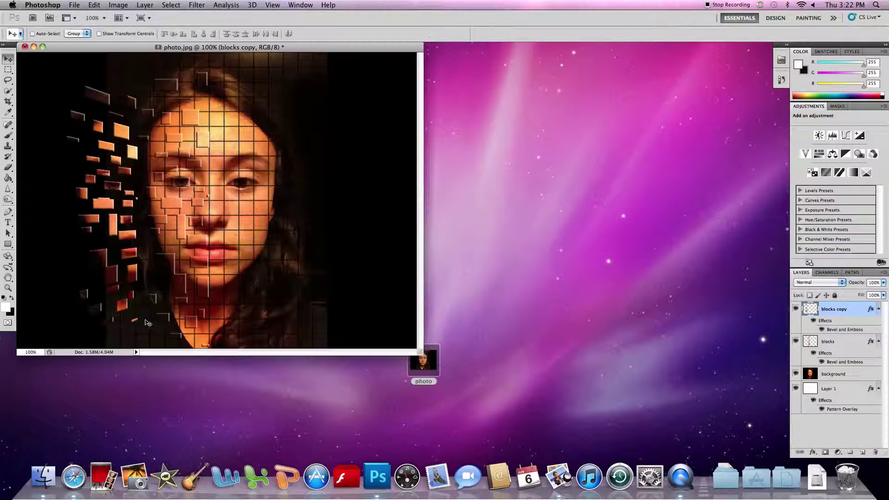
Scale the blocks copy layer horizontally to about 143% width, extending its outer edge away from the face.
click(94, 5)
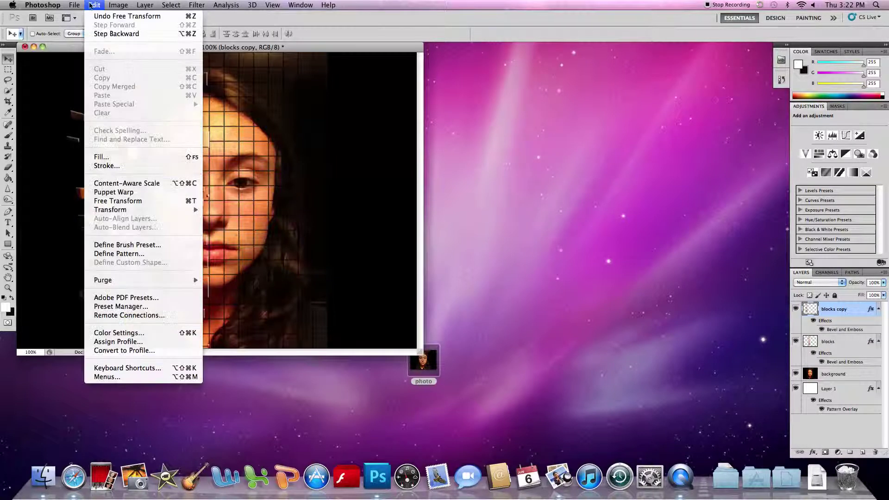
mouse_move(181, 210)
click(217, 228)
drag(65, 206, 34, 205)
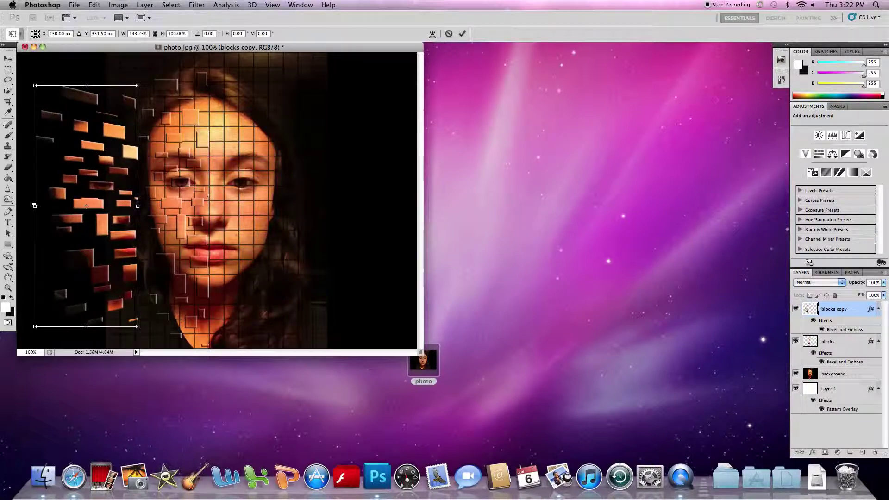
key(Return)
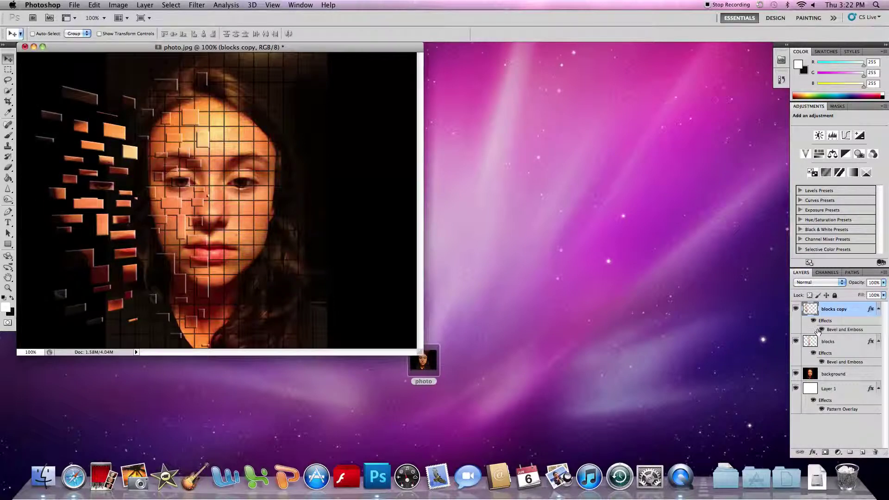
Darken the original blocks layer with a Hue/Saturation adjustment, setting Lightness to -90.
click(831, 343)
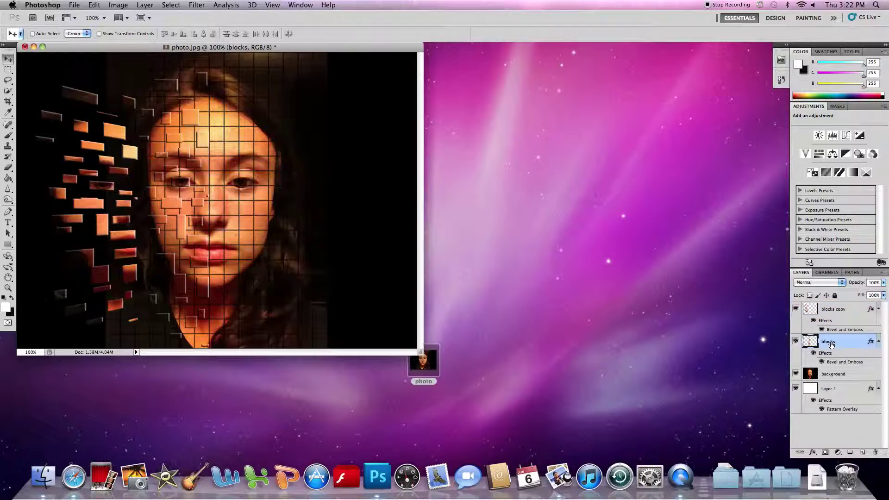
key(super+u)
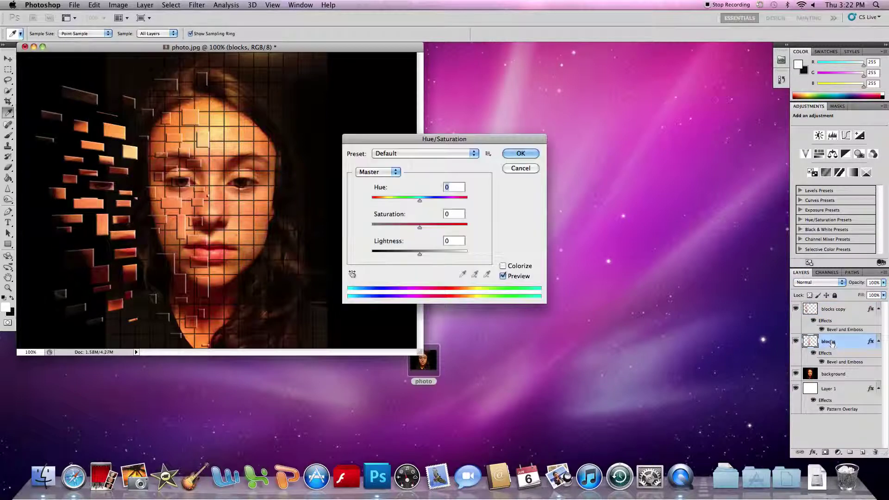
click(455, 241)
text(-90)
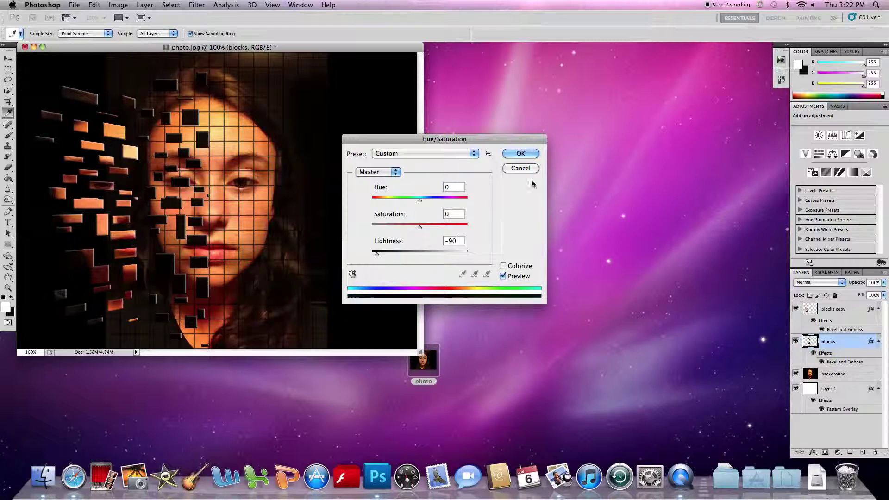
click(521, 153)
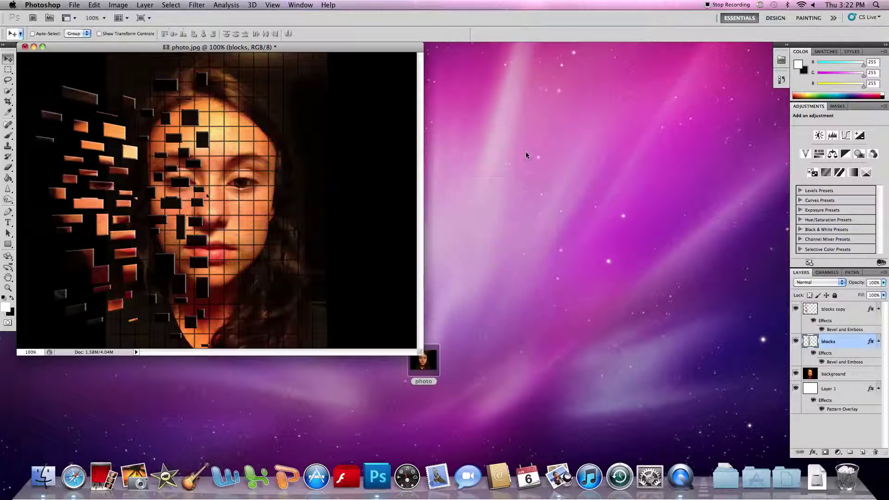
Duplicate the blocks copy layer twice.
click(833, 314)
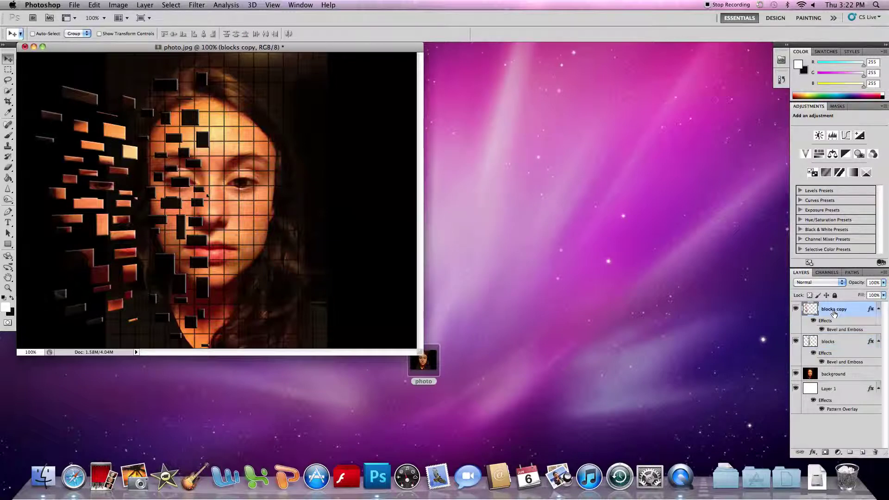
key(super+j)
key(super+j)
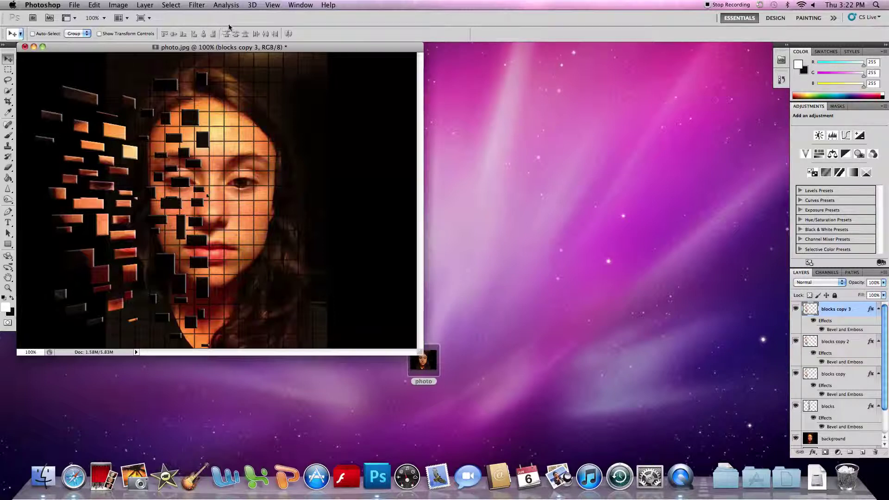
Apply a Radial Blur to the blocks copy 3 layer with an amount of 50, Zoom method and Good quality.
click(196, 5)
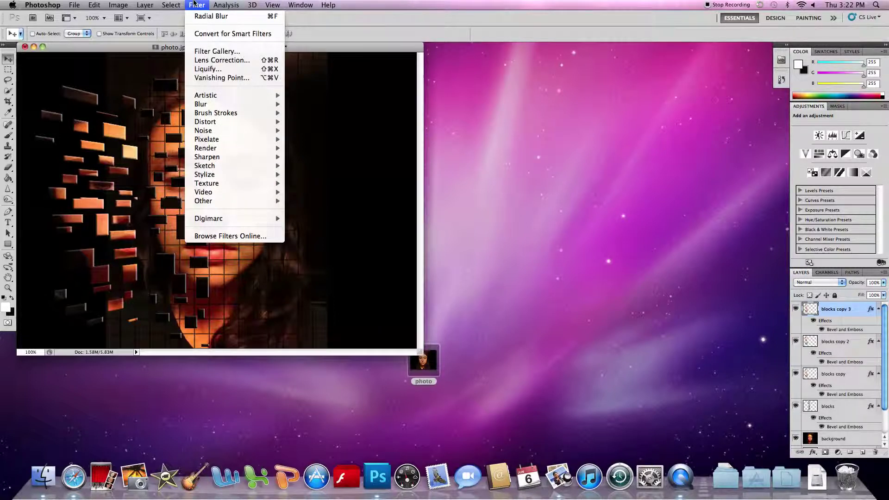
mouse_move(203, 105)
click(320, 166)
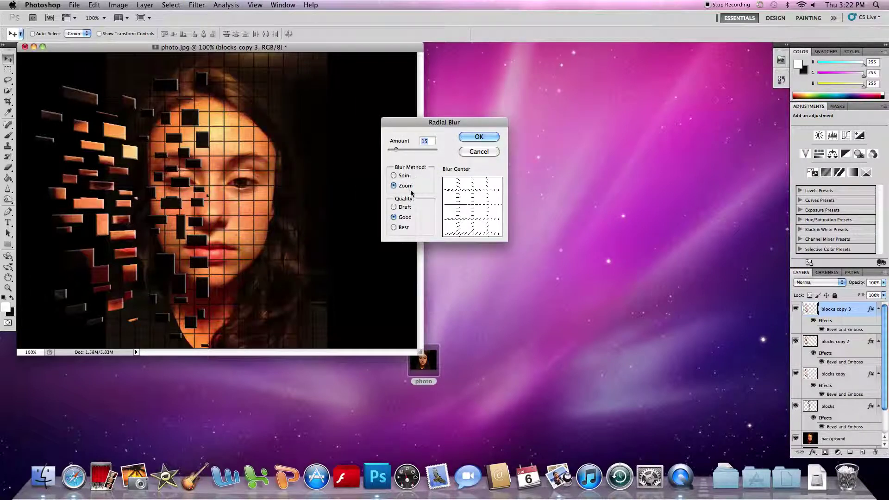
text(20)
key(Return)
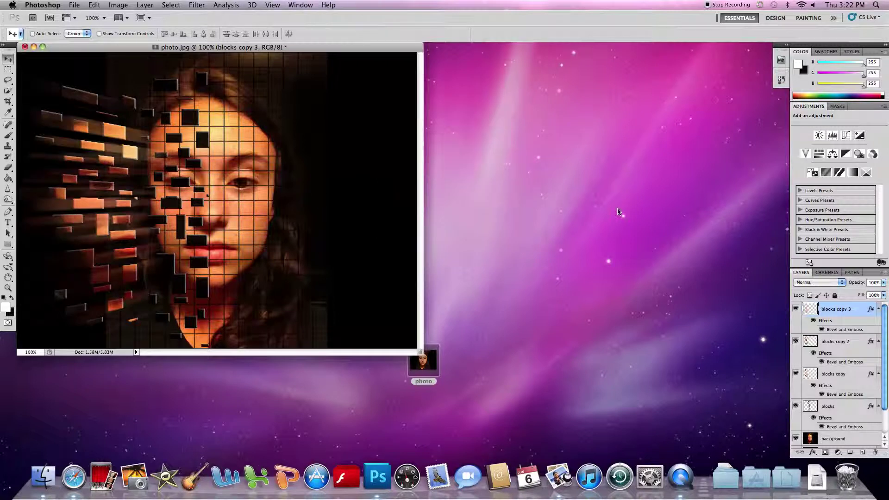
Apply a Zoom Radial Blur with amount 15 to the blocks copy 2 layer and move it right onto the face's edge.
click(829, 341)
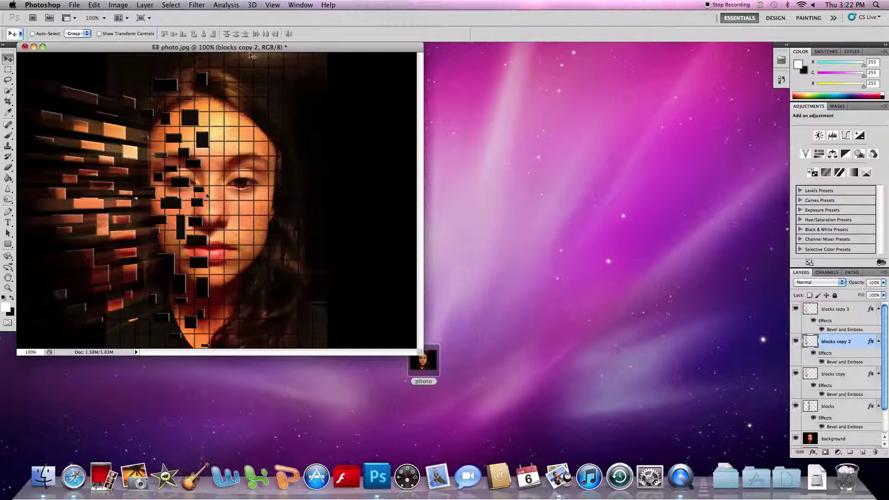
click(196, 4)
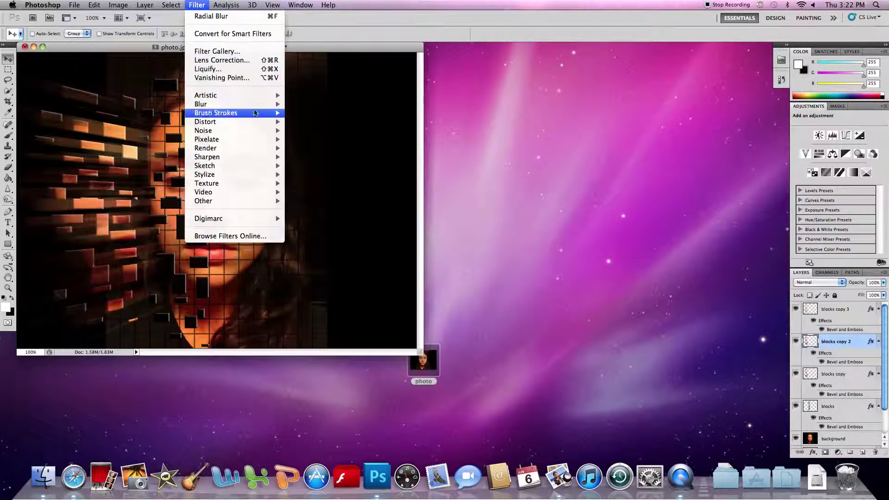
mouse_move(255, 106)
click(315, 166)
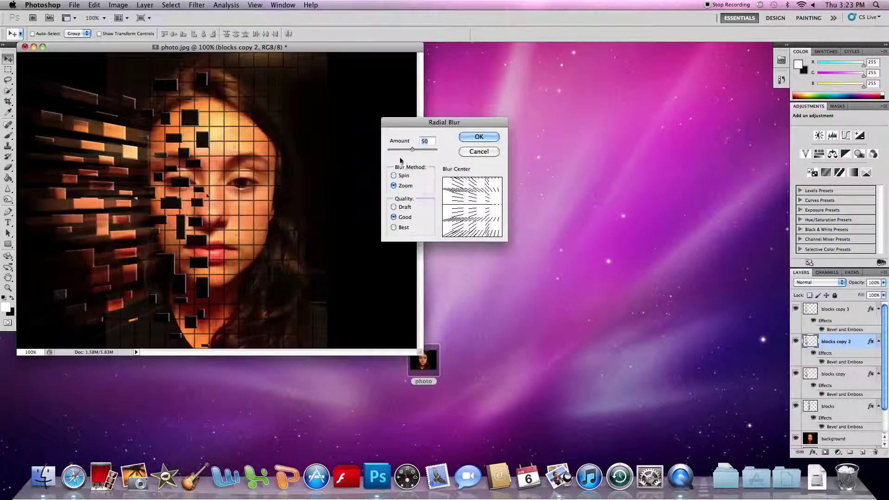
text(15)
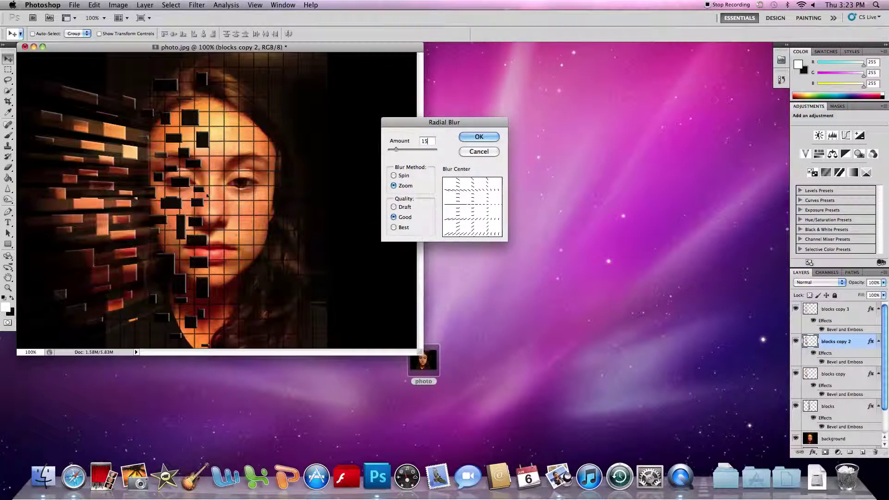
key(Return)
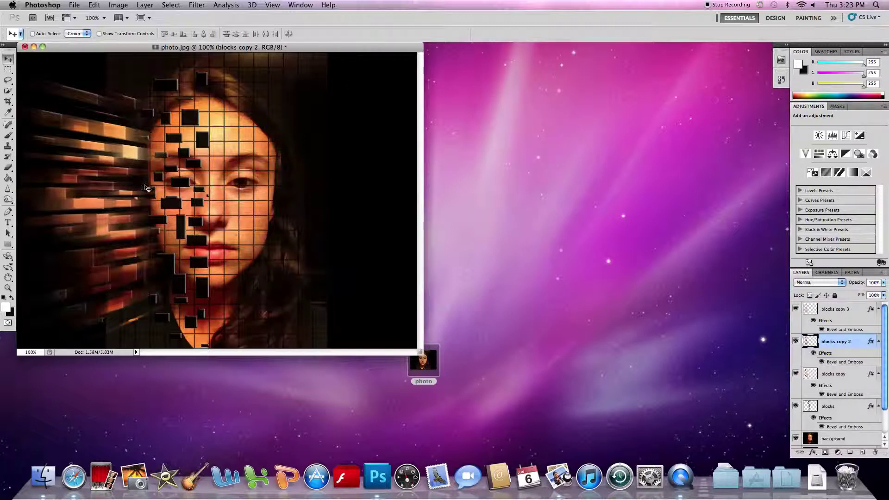
drag(148, 188, 194, 193)
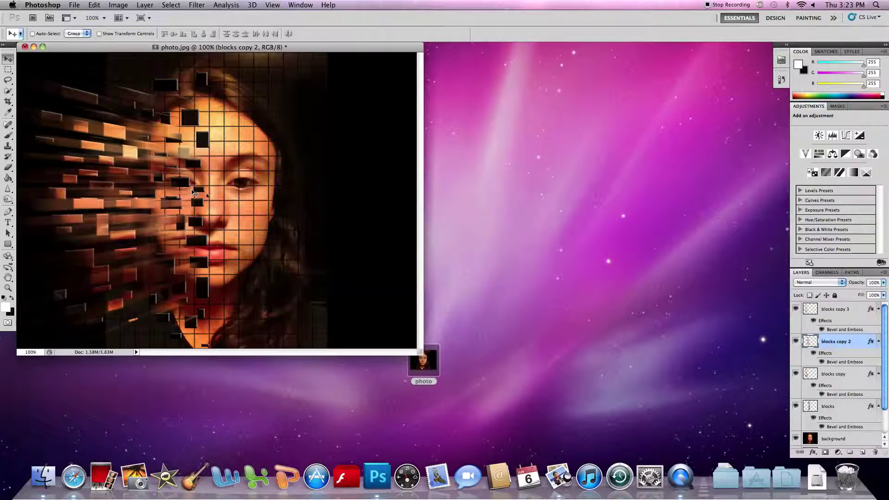
Stretch the blocks copy layer to about 118% width, extending its outer edge farther from the face.
click(842, 376)
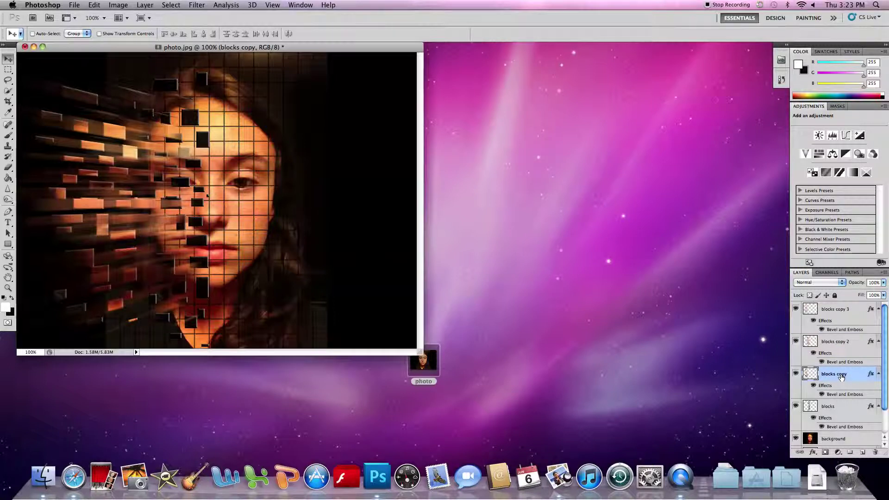
key(super+t)
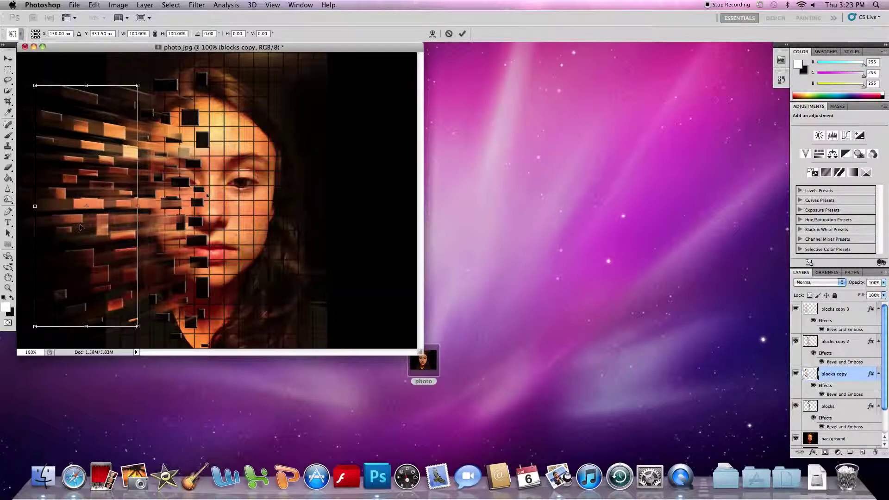
drag(36, 206, 21, 206)
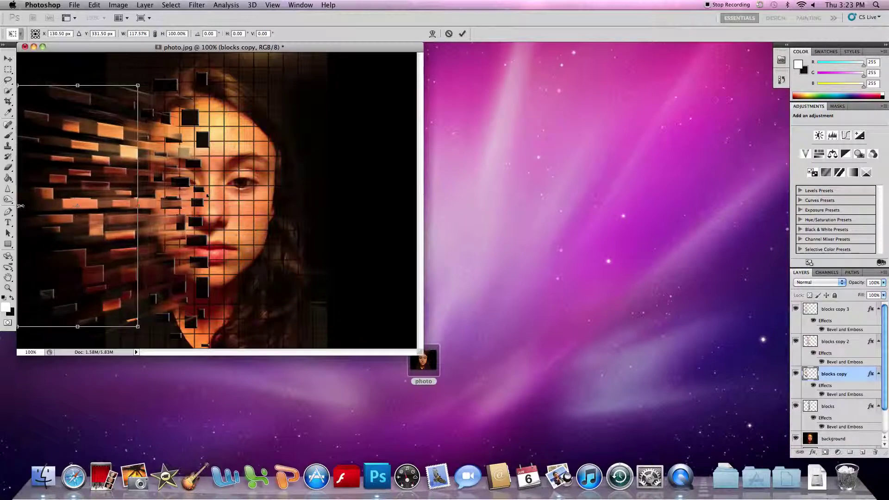
key(Return)
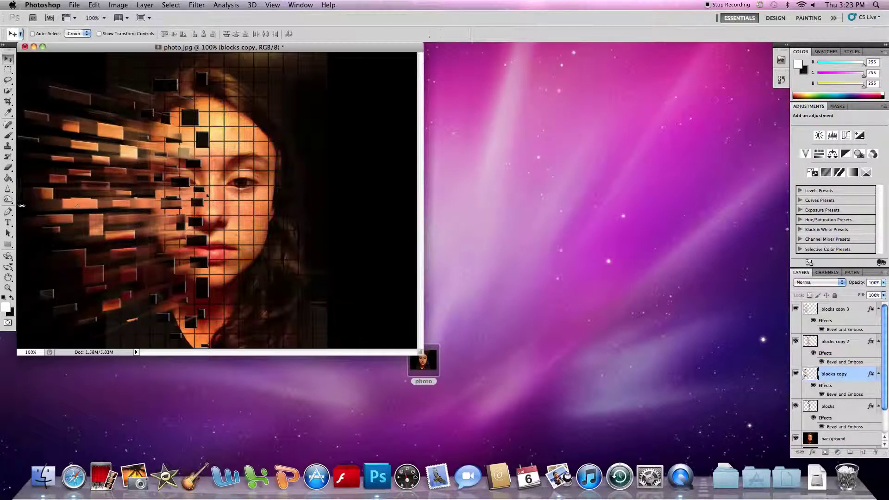
Stretch the blocks copy 2 layer slightly to about 103% width, extending its outer edge away from the face.
key(alt+bracketright)
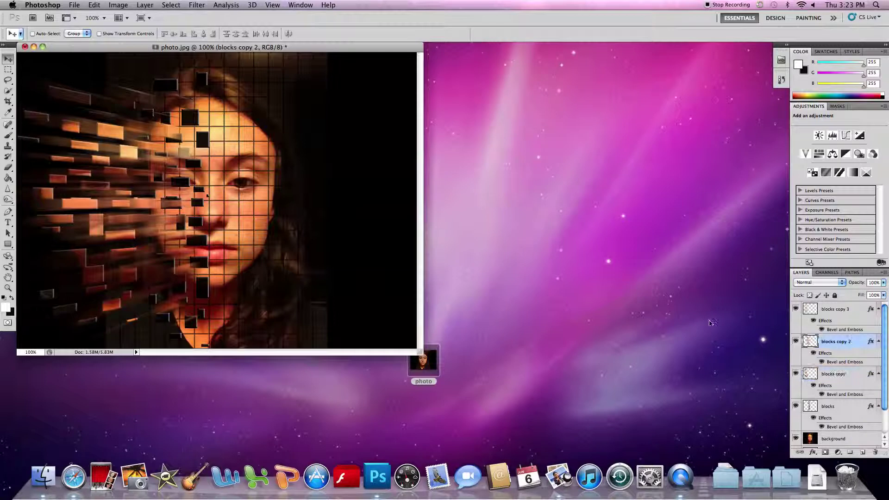
key(ctrl+t)
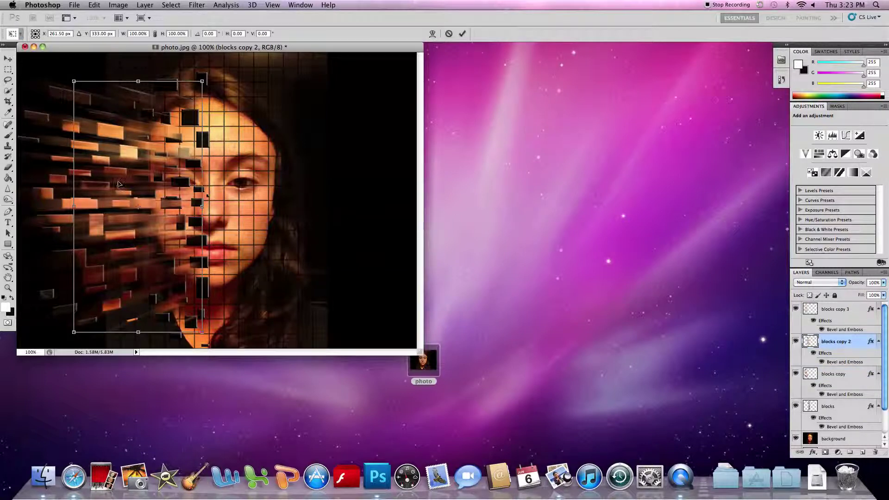
mouse_move(73, 207)
mouse_down()
mouse_move(86, 206)
mouse_move(72, 204)
mouse_up()
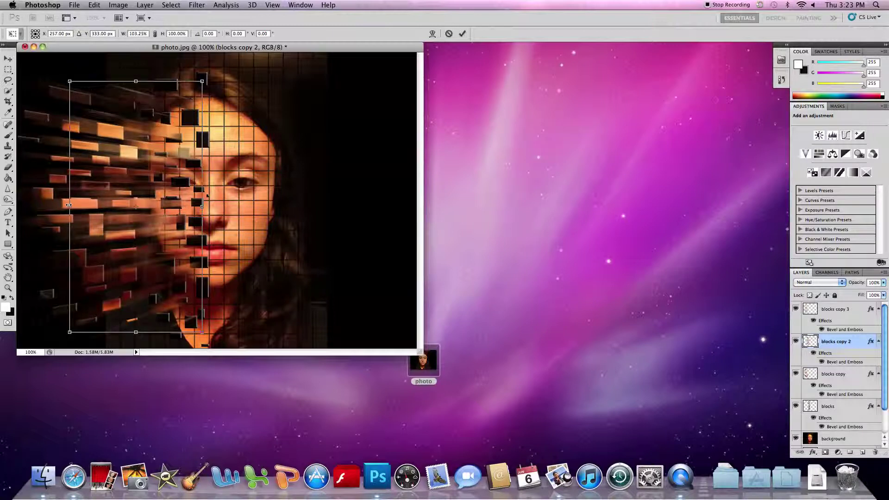
key(Return)
Scale the blocks copy 3 layer horizontally by a small amount from its edge farthest from the face.
click(849, 309)
key(ctrl+t)
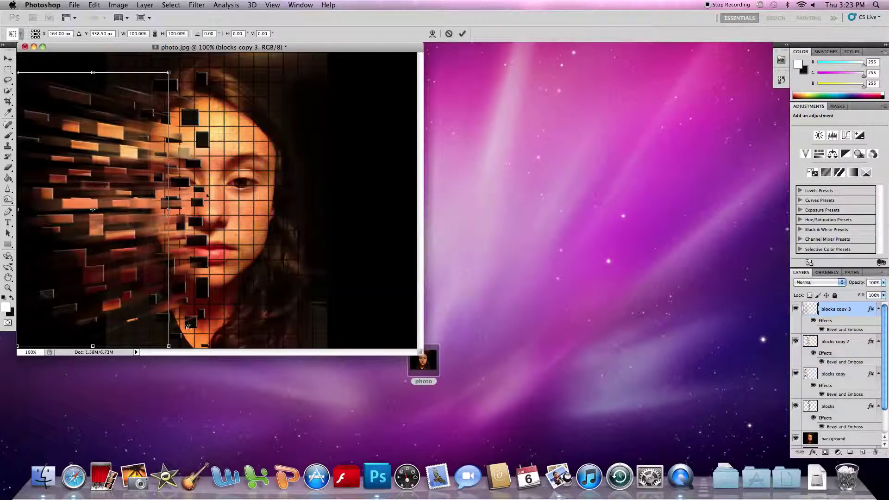
mouse_move(18, 210)
mouse_down()
mouse_move(41, 209)
mouse_move(29, 210)
mouse_up()
key(Return)
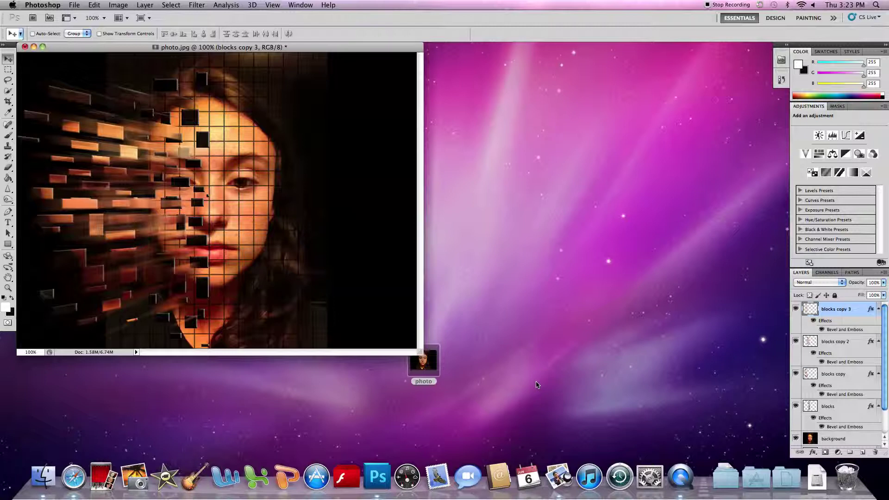
Group the blocks layer with its three copies and name the group "blocks".
shift+click(828, 342)
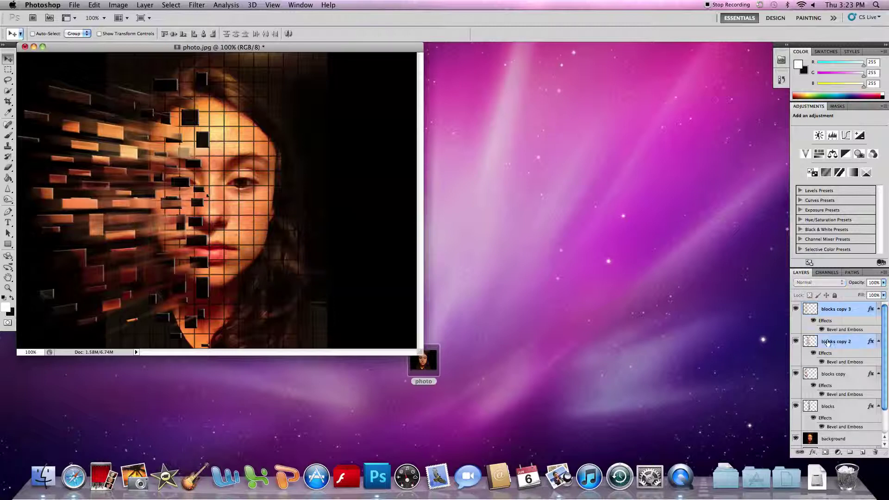
shift+click(831, 406)
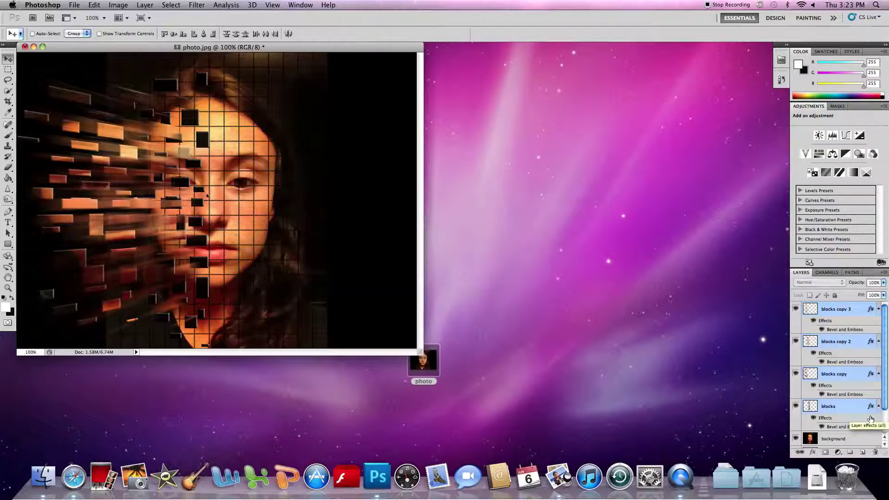
key(super+g)
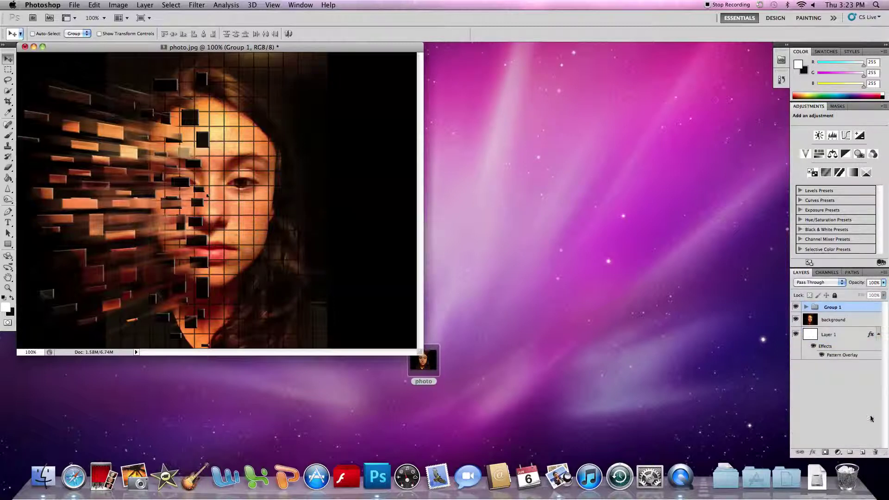
double_click(837, 308)
text(blocks)
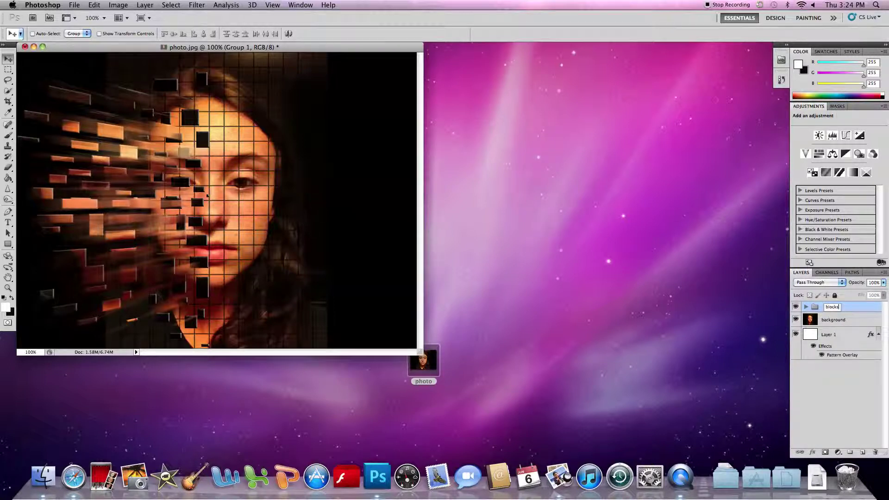
key(Return)
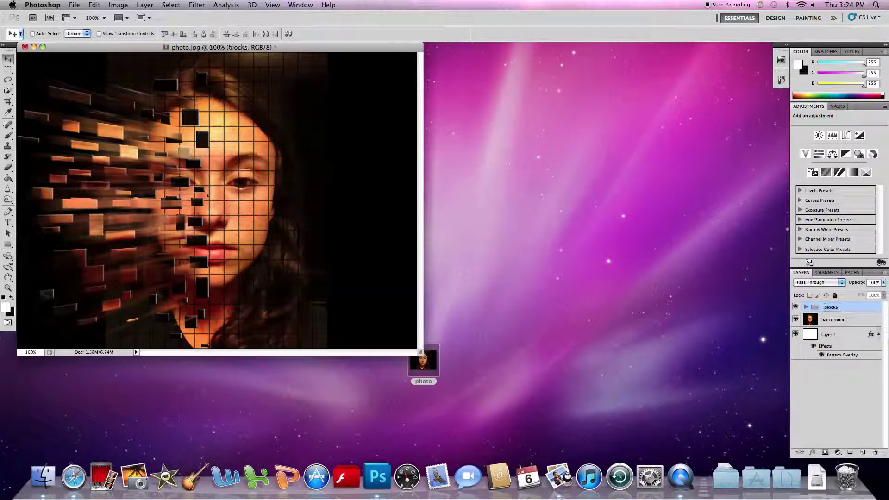
Apply a Perspective transform to the blocks copy layer, narrowing its edge nearest the face with a vertical skew of about 8.3°.
click(806, 307)
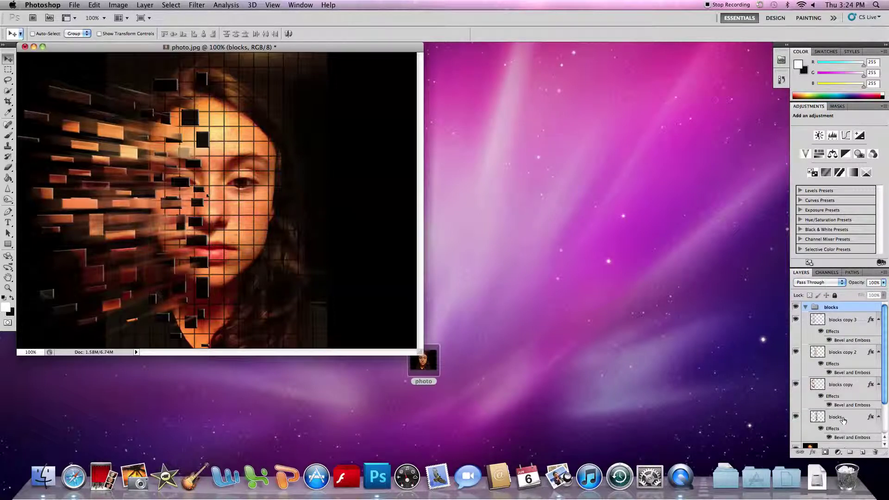
click(822, 387)
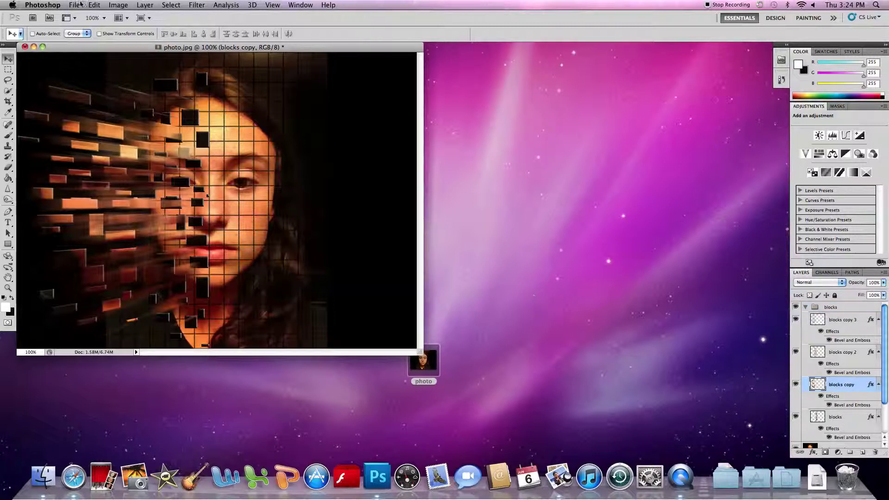
click(94, 5)
mouse_move(143, 213)
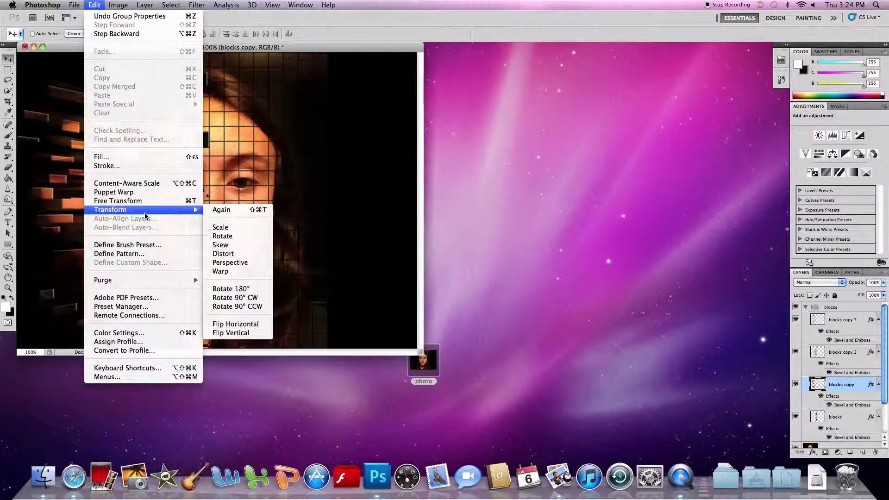
click(232, 263)
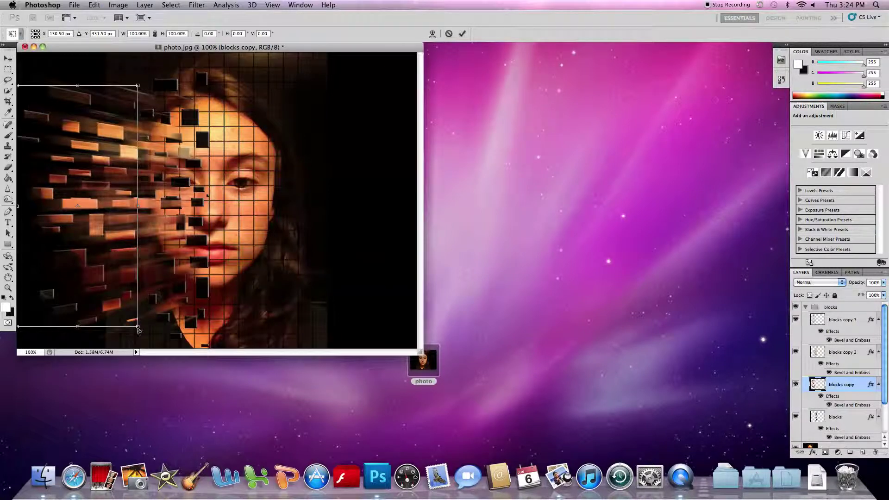
drag(139, 330, 146, 312)
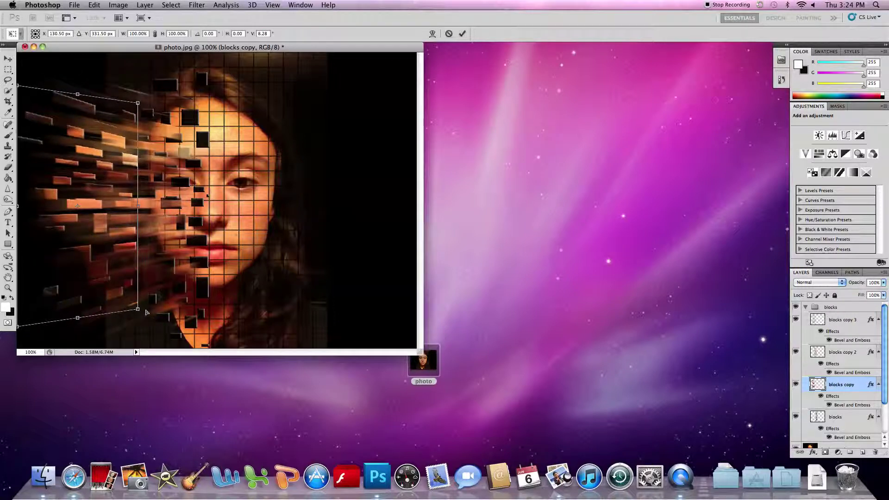
key(Return)
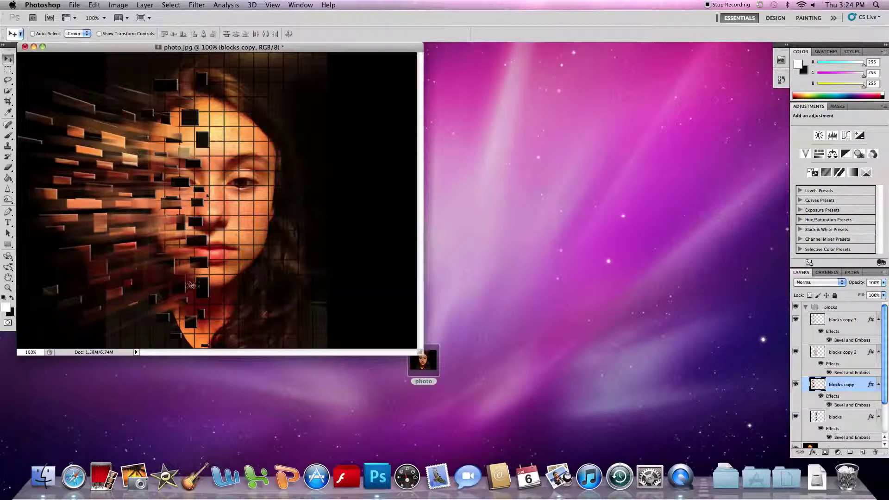
Scale the blocks copy layer to about 109% width, extending its outer edge away from the face.
click(94, 5)
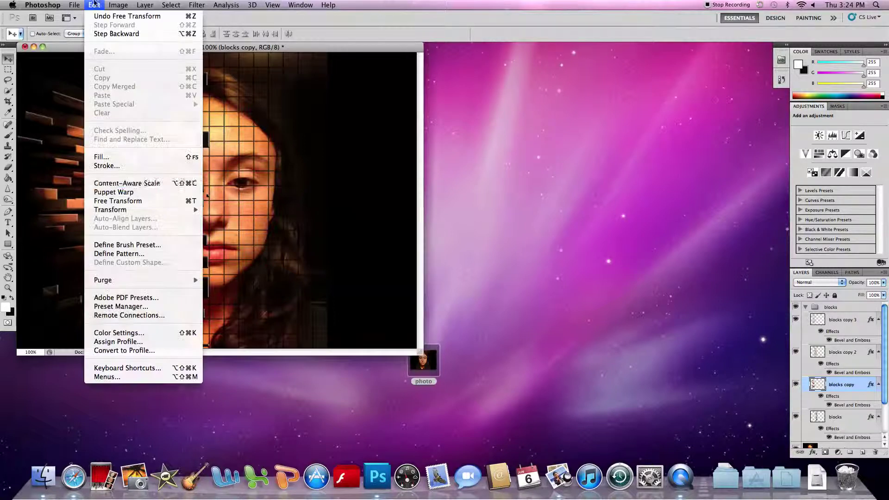
mouse_move(168, 211)
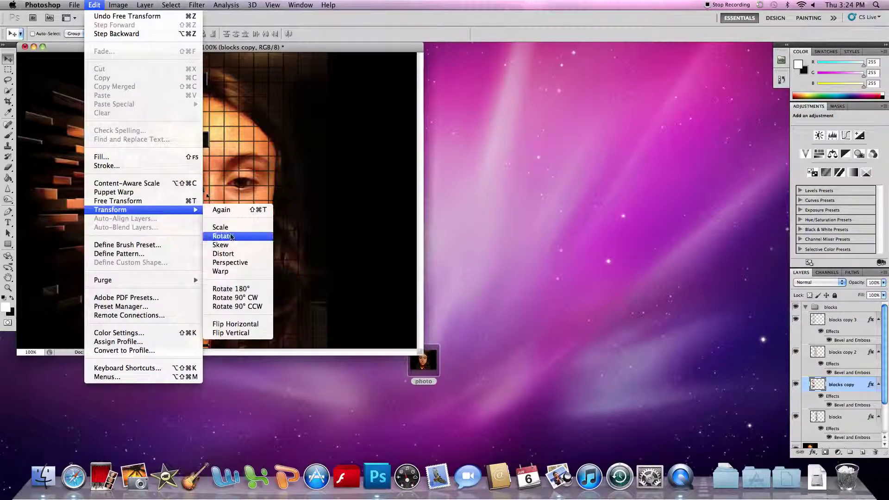
click(220, 228)
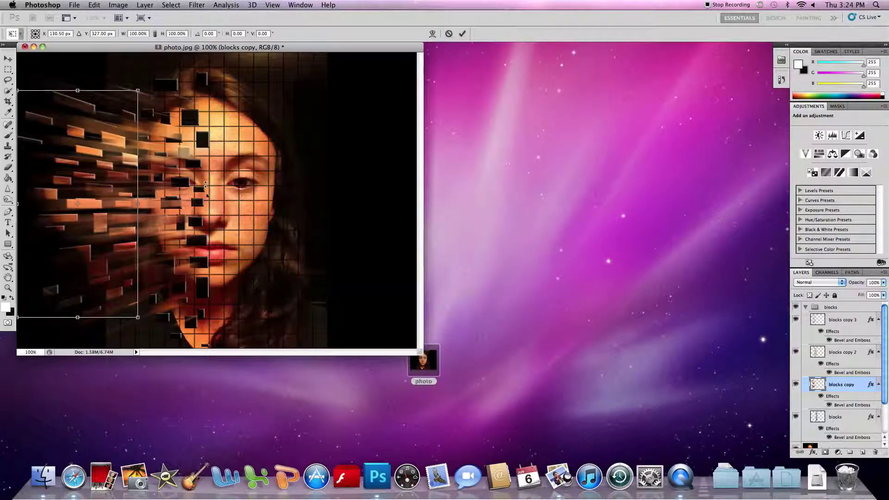
click(94, 5)
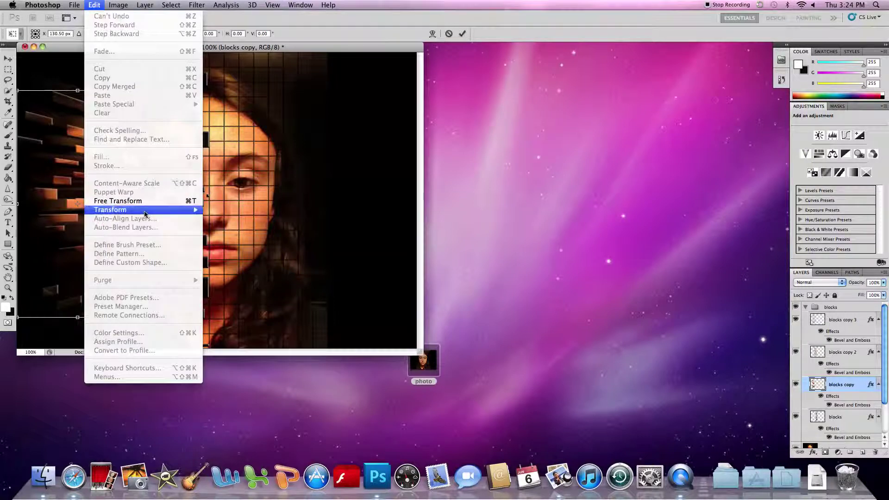
mouse_move(144, 211)
click(232, 228)
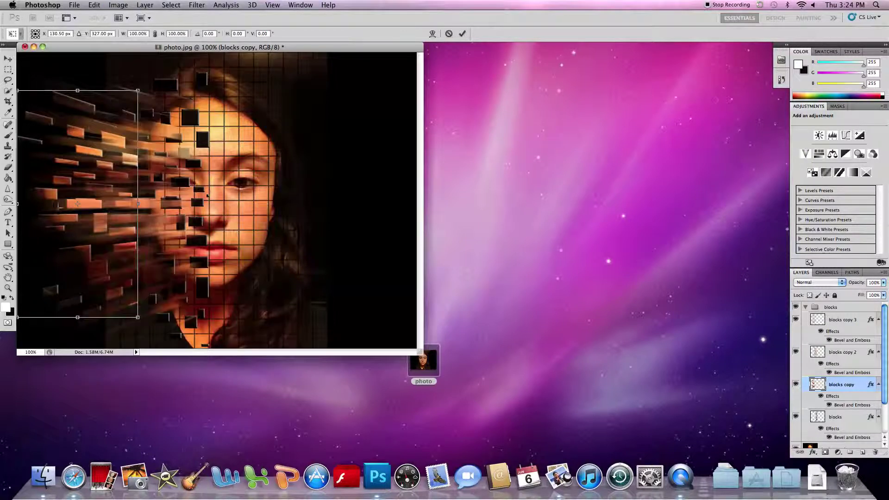
drag(20, 204, 7, 204)
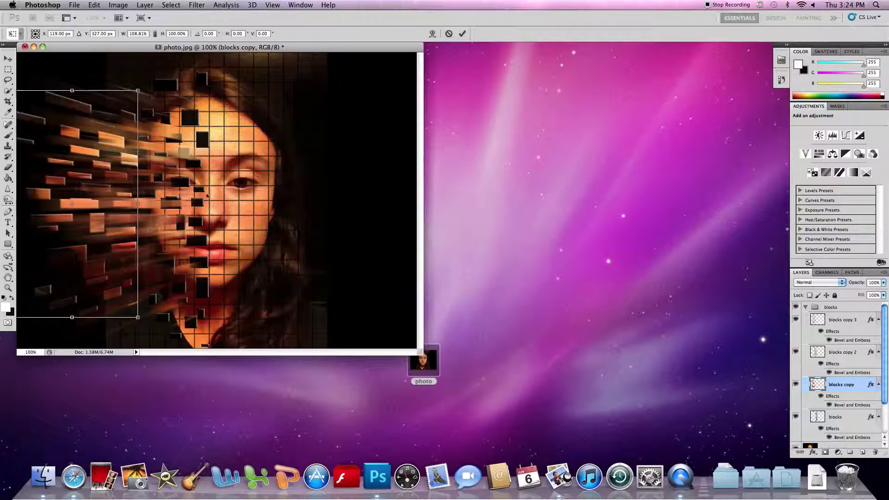
key(Return)
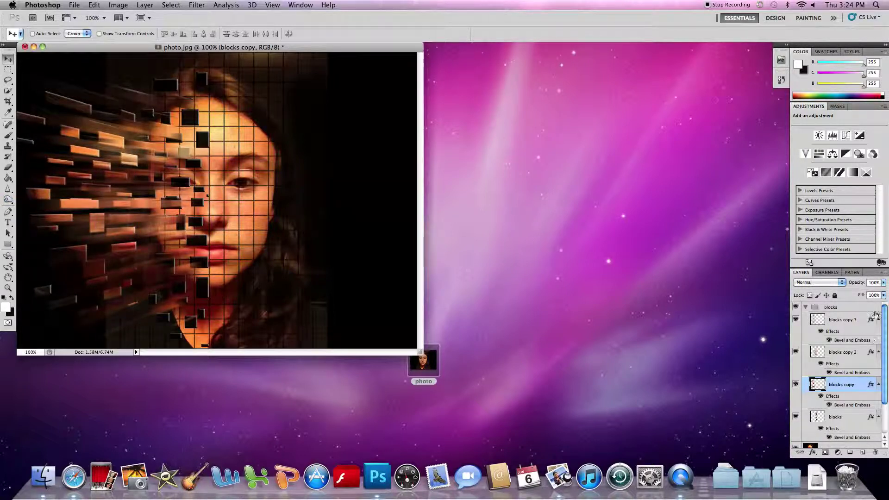
Shift the blocks copy 2 layer slightly outward, away from the face.
click(843, 353)
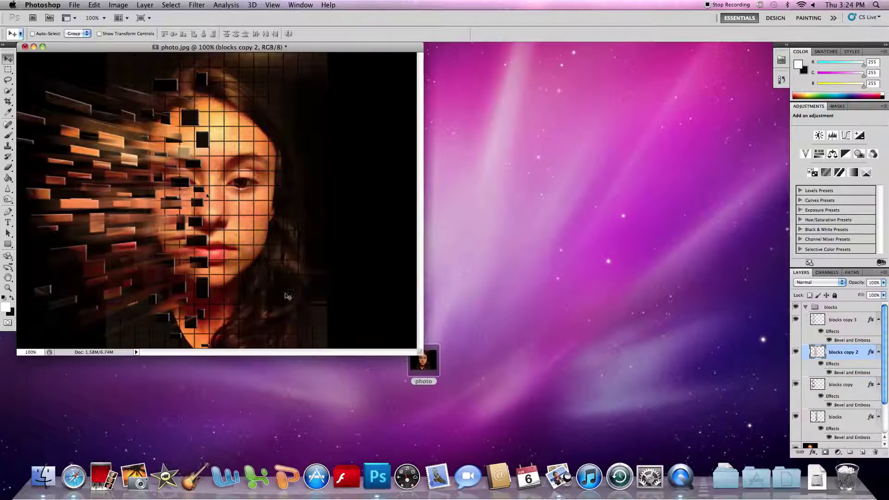
drag(150, 259, 146, 260)
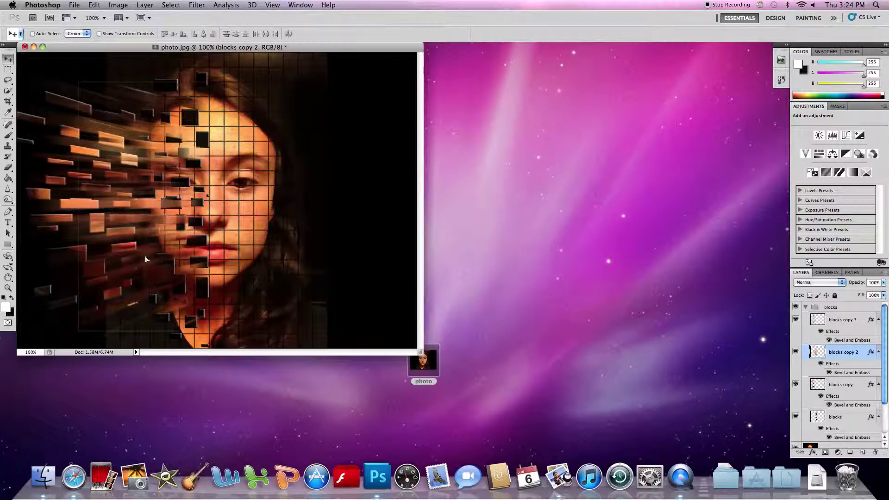
drag(146, 259, 145, 256)
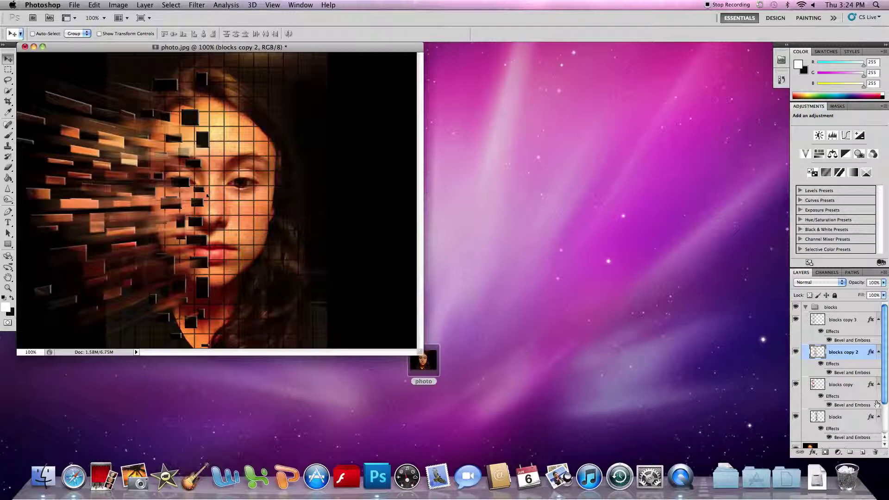
Add a layer mask to the original blocks layer and invert it to black, and hide the grid pattern on Layer 1.
click(836, 415)
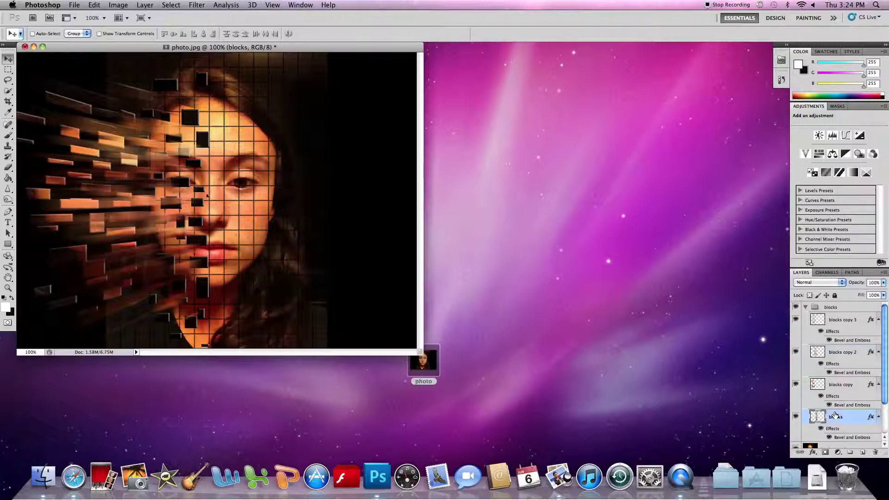
click(826, 454)
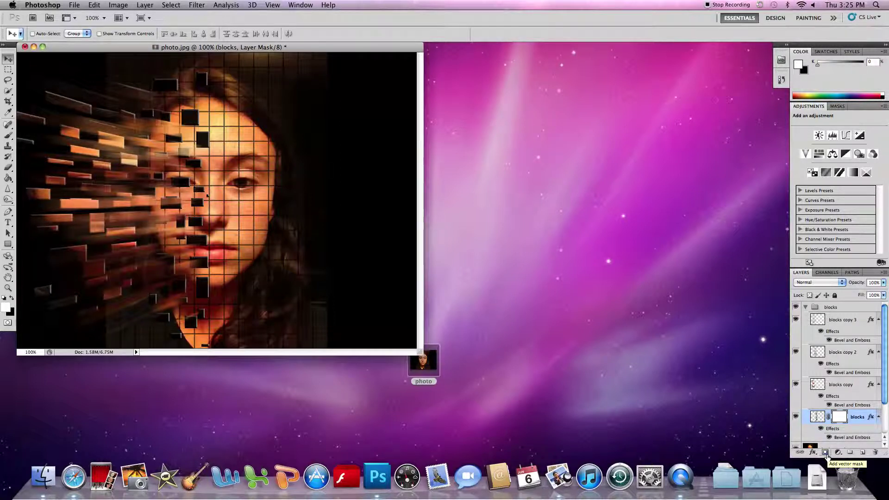
key(super+i)
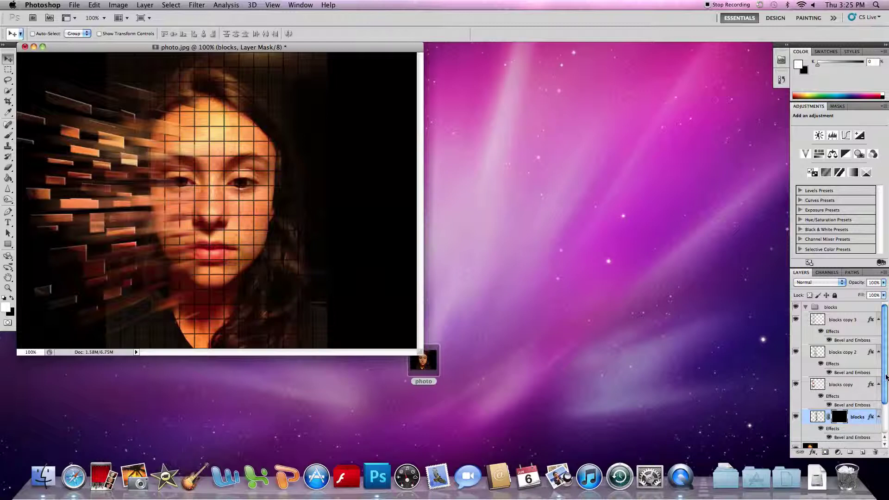
scroll(886, 379, down, 3)
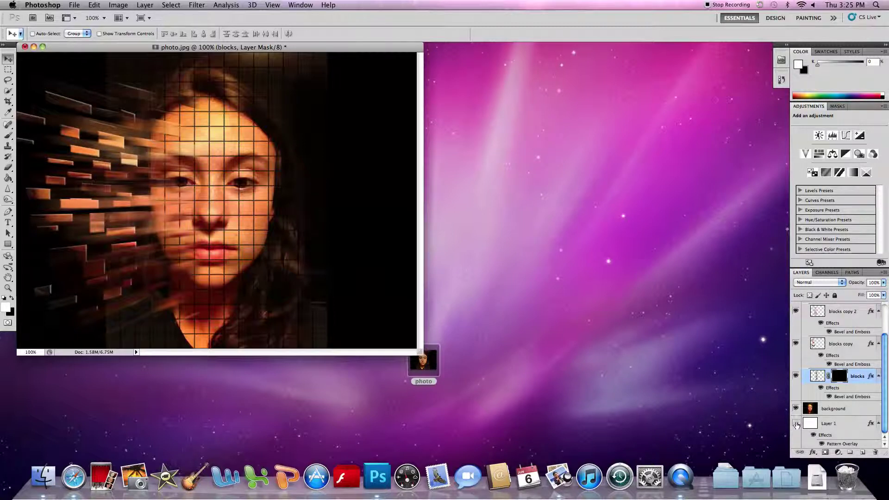
click(797, 424)
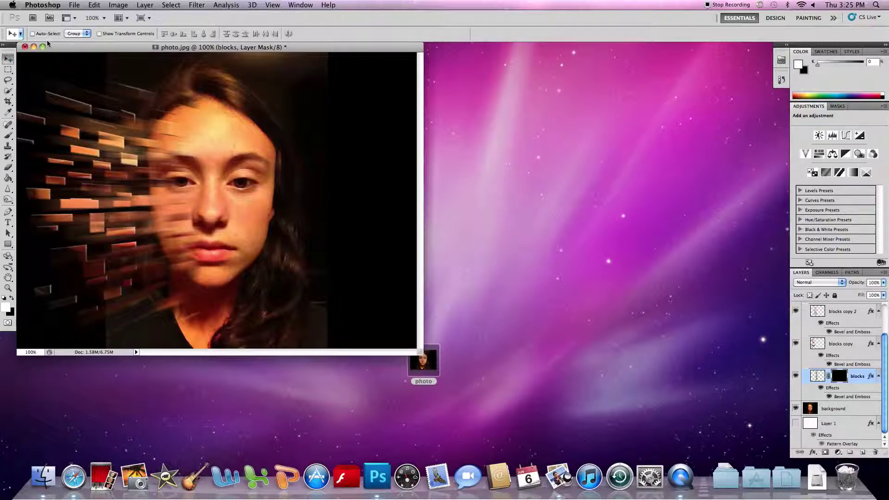
Save a copy of the image to the Desktop in JPEG format as "photo 1.jpg".
click(73, 3)
click(139, 146)
click(416, 146)
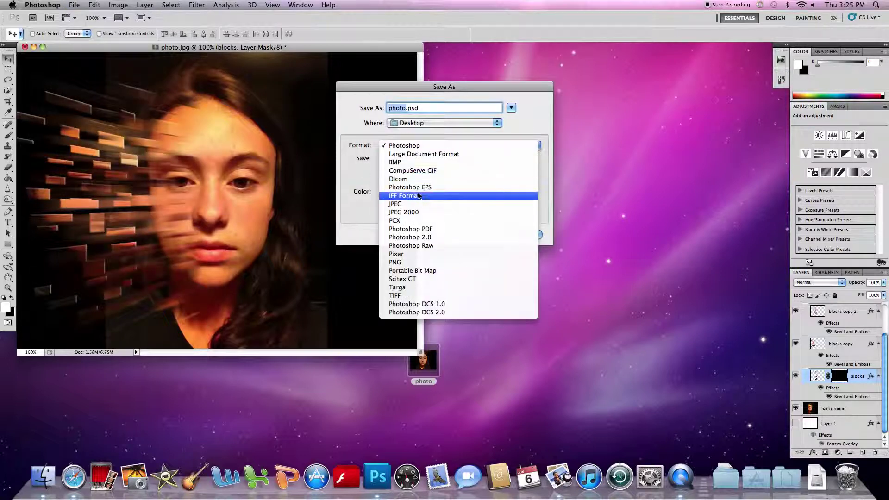
click(419, 205)
text(photo 1)
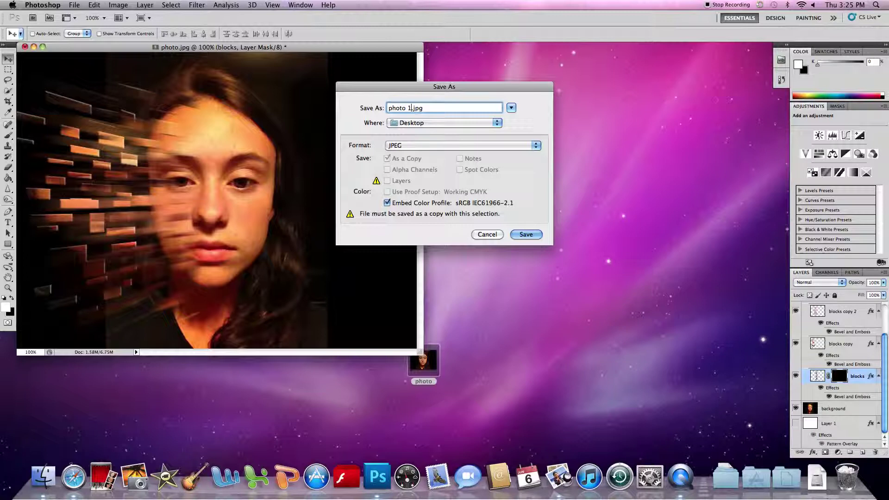
click(537, 235)
click(501, 168)
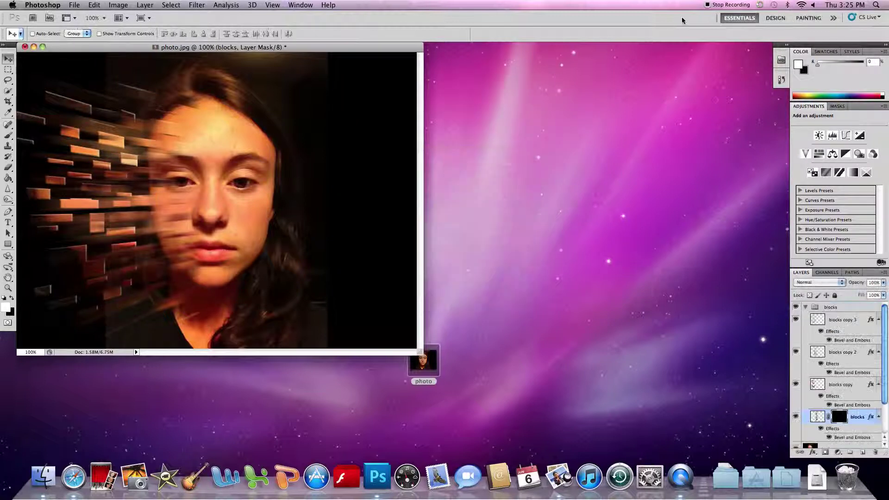